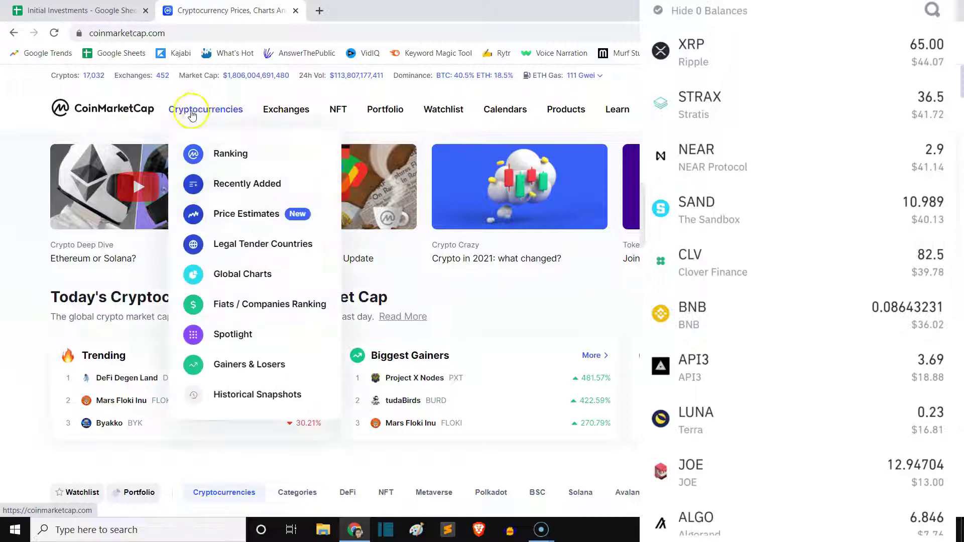
Open the CoinMarketCap portfolio tracker and start adding a new coin to My Main Portfolio
scroll(13, 151, down, 2)
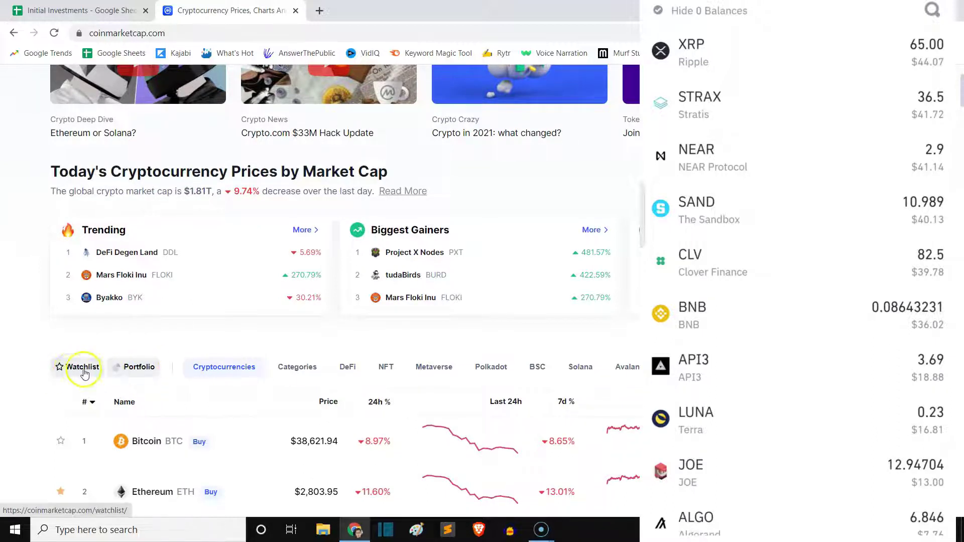
click(144, 369)
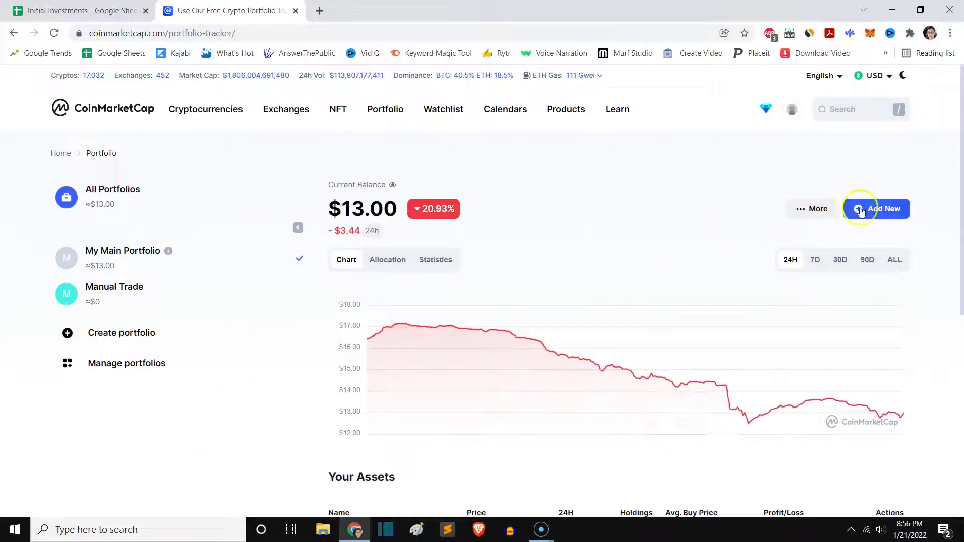
click(876, 210)
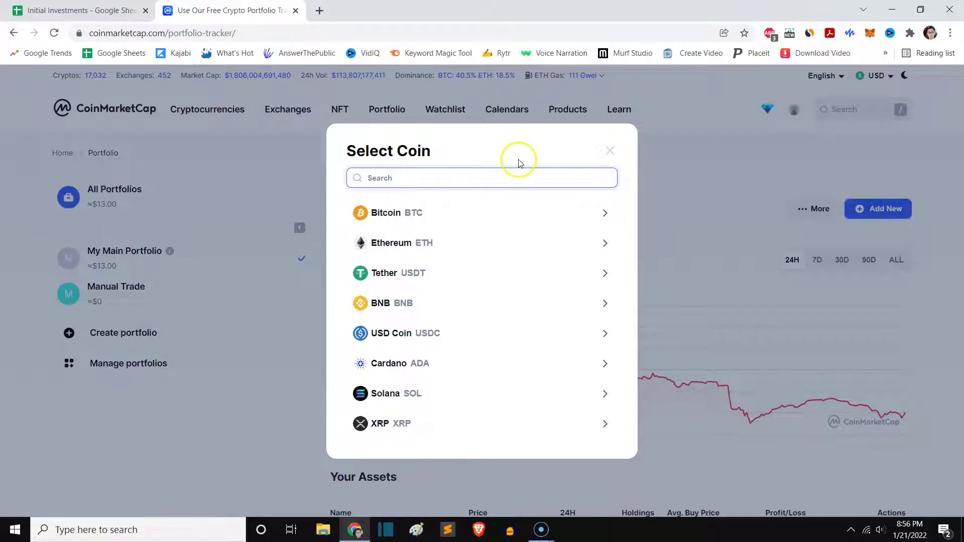
Switch to the Initial Investments spreadsheet and examine the January purchase amounts in B33:B44 and the date, amount and coin of the JOE row
click(80, 10)
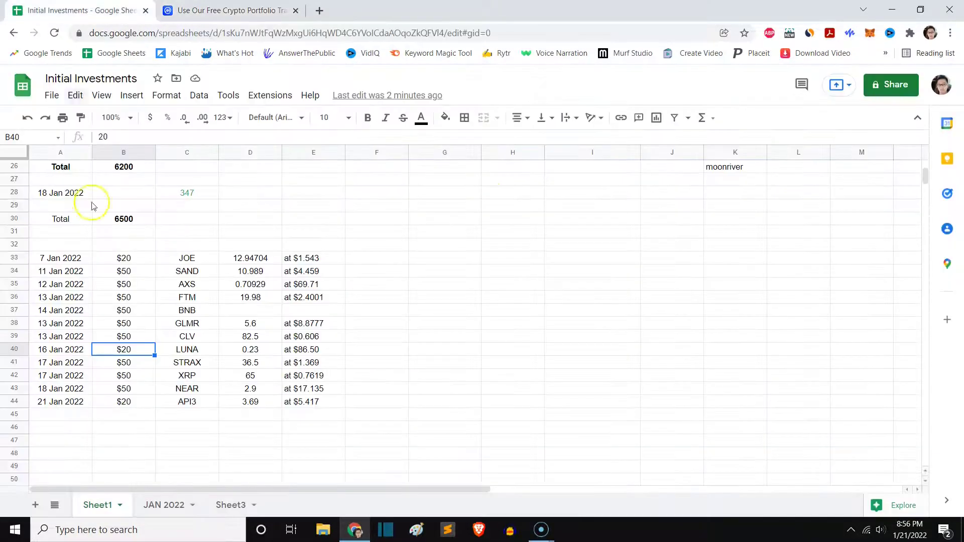
click(132, 259)
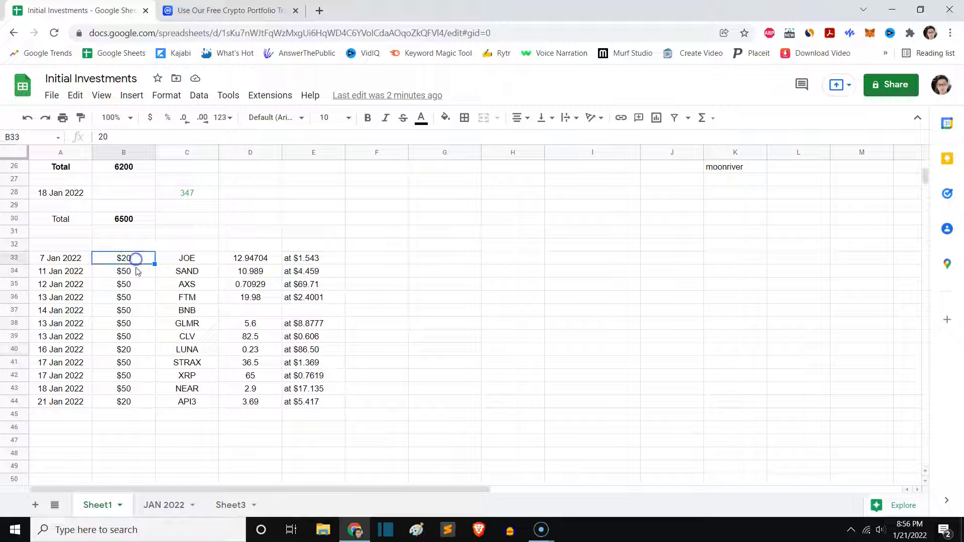
drag(136, 262, 132, 402)
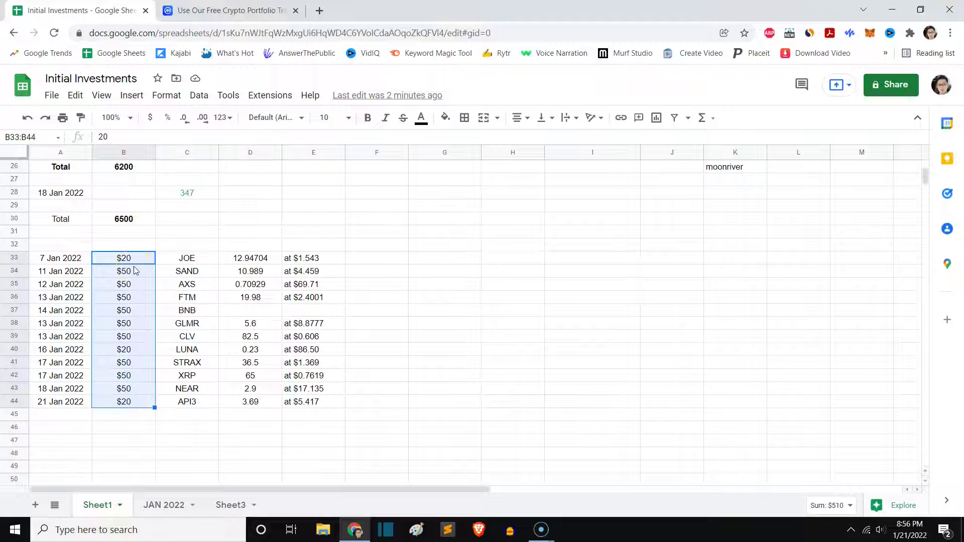
click(84, 261)
click(116, 259)
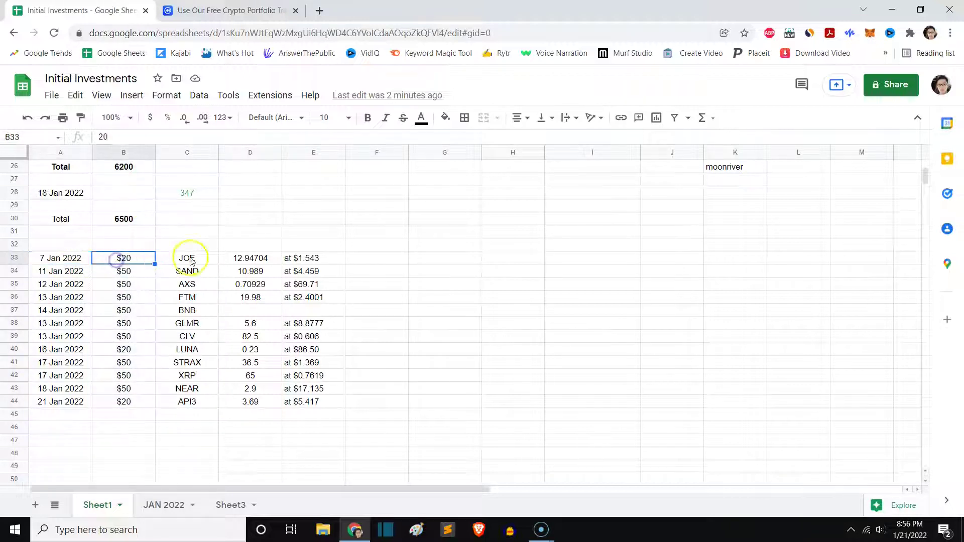
click(186, 259)
click(69, 258)
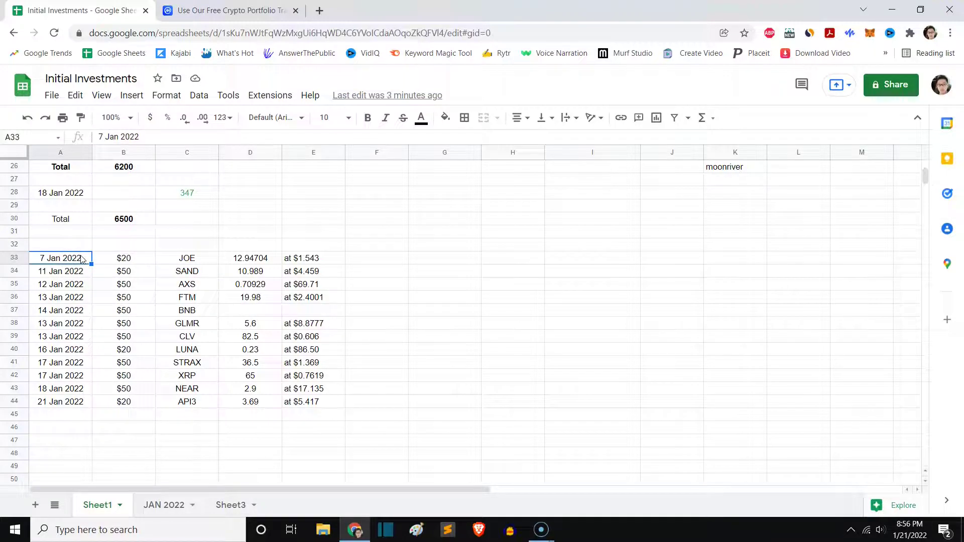
click(173, 258)
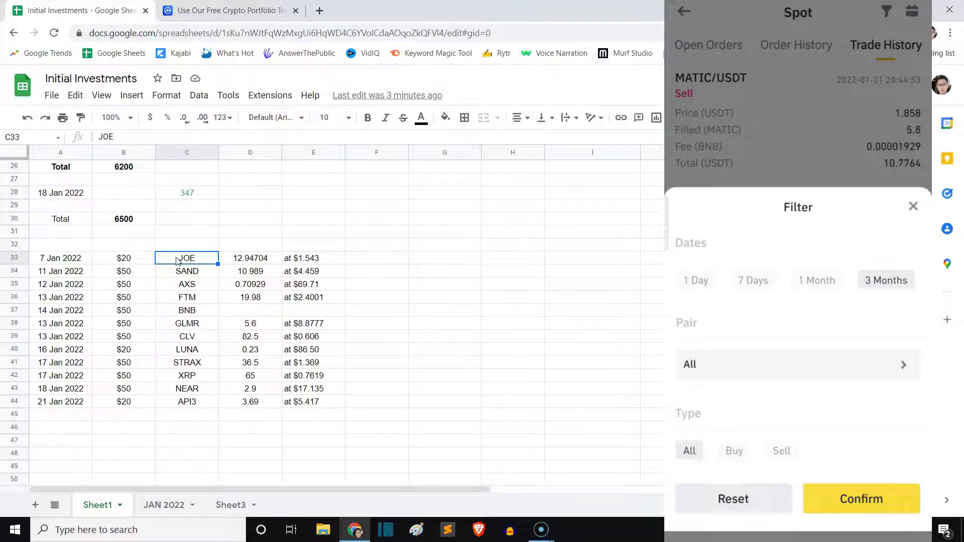
Compare the JOE row's purchase price and quantity with the JOE/USDT trade history
click(195, 248)
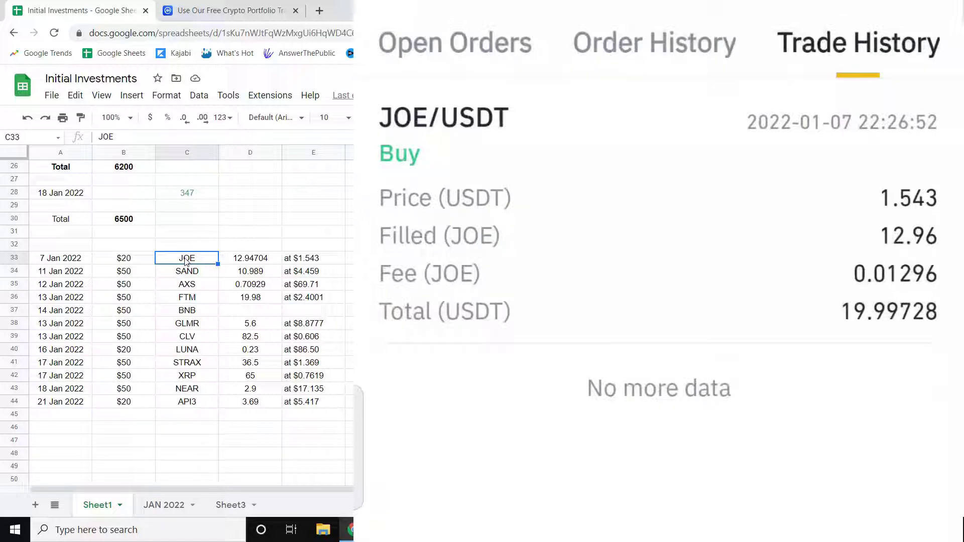
click(311, 259)
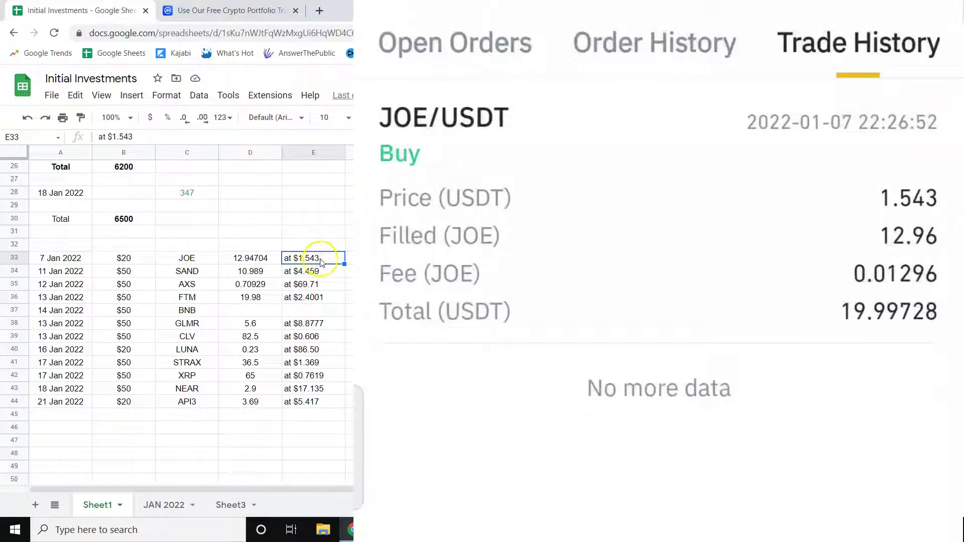
click(256, 260)
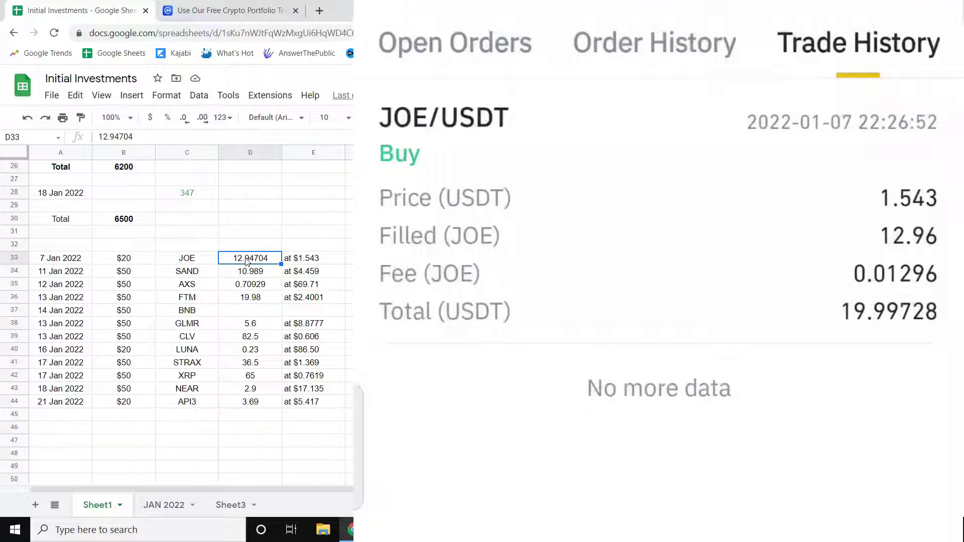
click(254, 259)
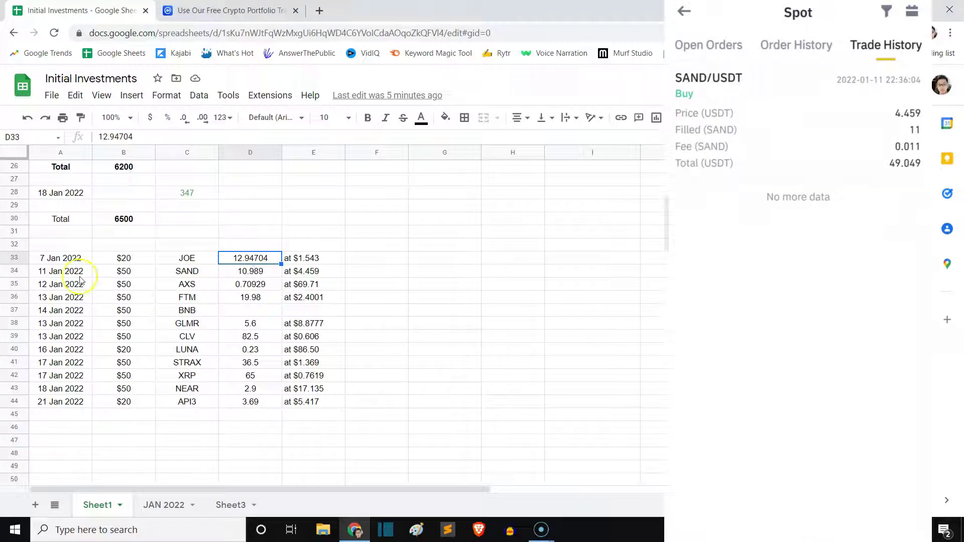
Check the SAND row's date, quantity and price, and the AXS, FTM and GLMR quantities, against the exchange trade history and wallet balances
click(60, 271)
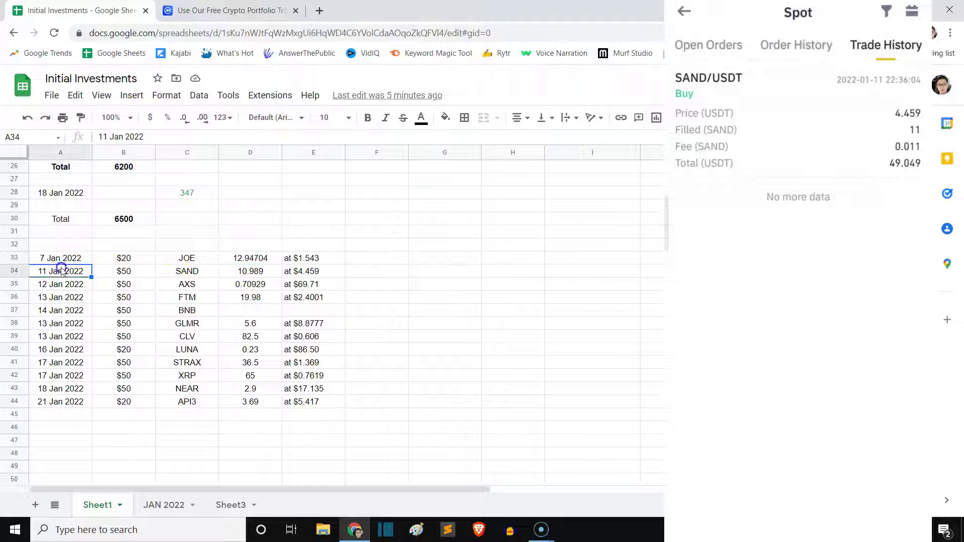
click(243, 270)
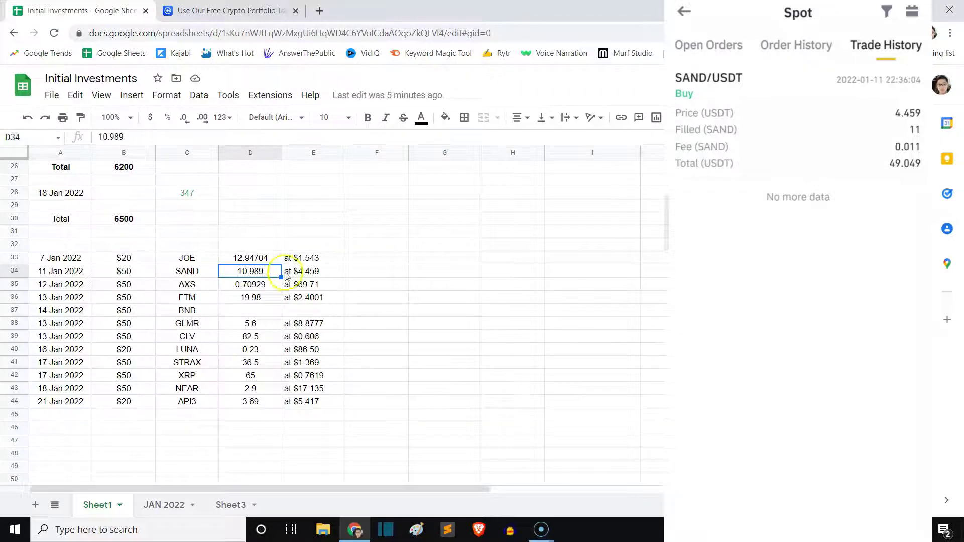
click(313, 273)
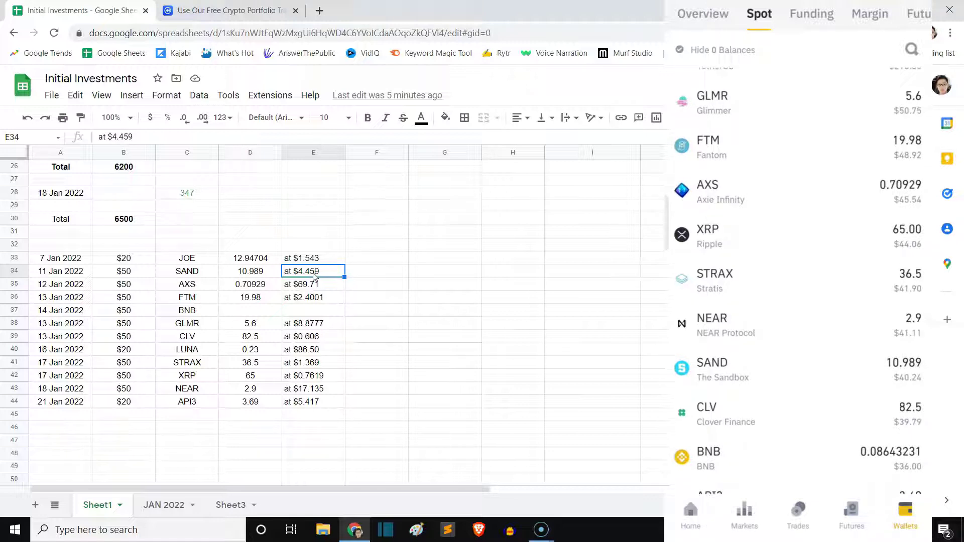
click(261, 270)
click(257, 285)
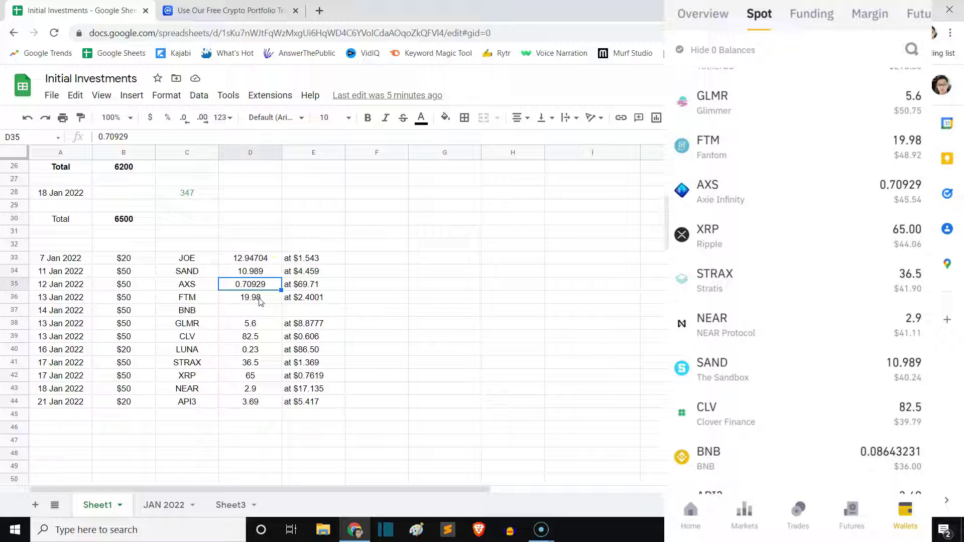
click(252, 302)
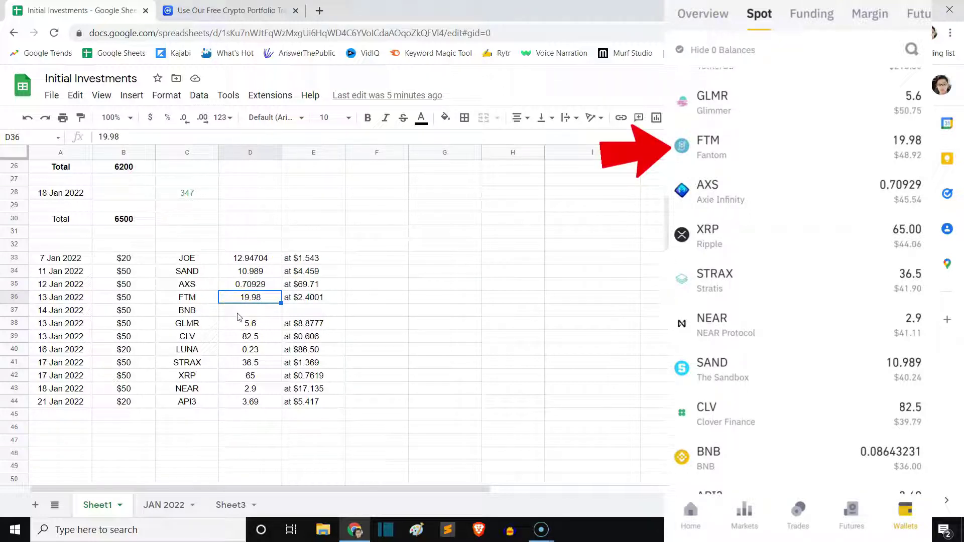
click(255, 300)
click(251, 323)
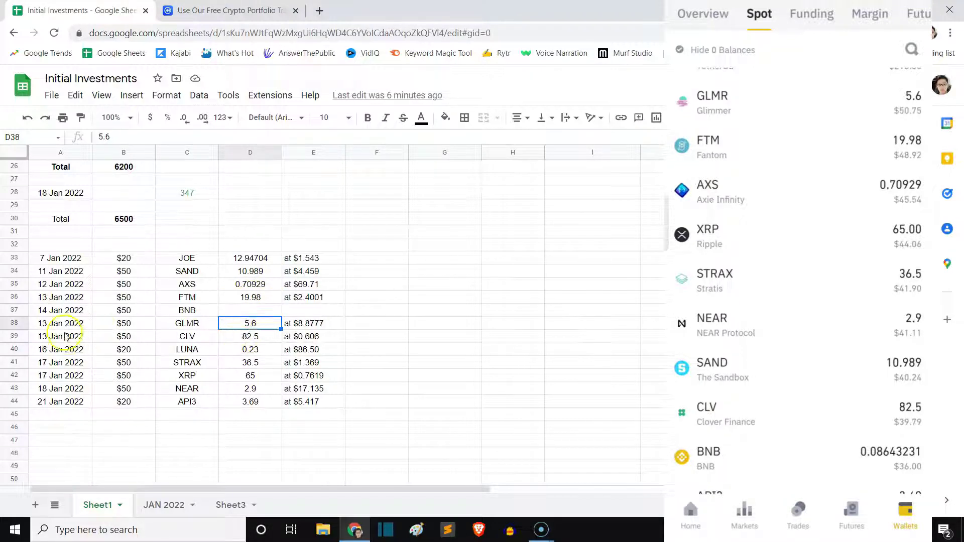
Return to the CoinMarketCap portfolio, search the coin list for "sand" and choose The Sandbox (SAND)
click(173, 12)
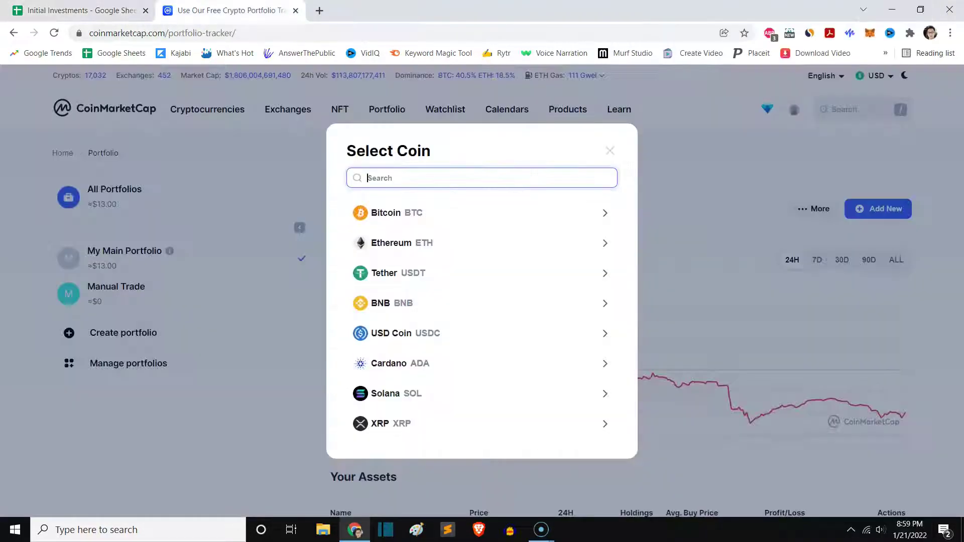
click(420, 172)
key(ctrl+1)
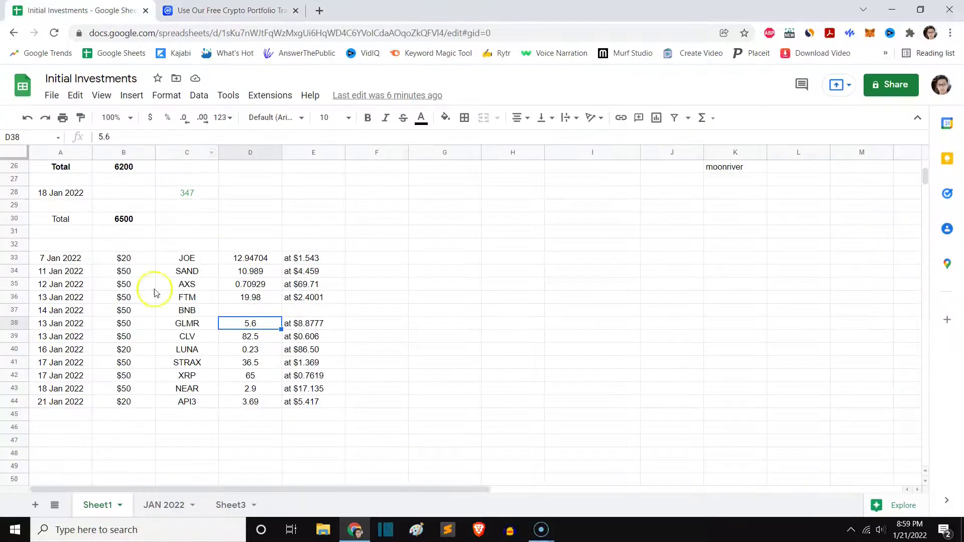
key(ctrl+2)
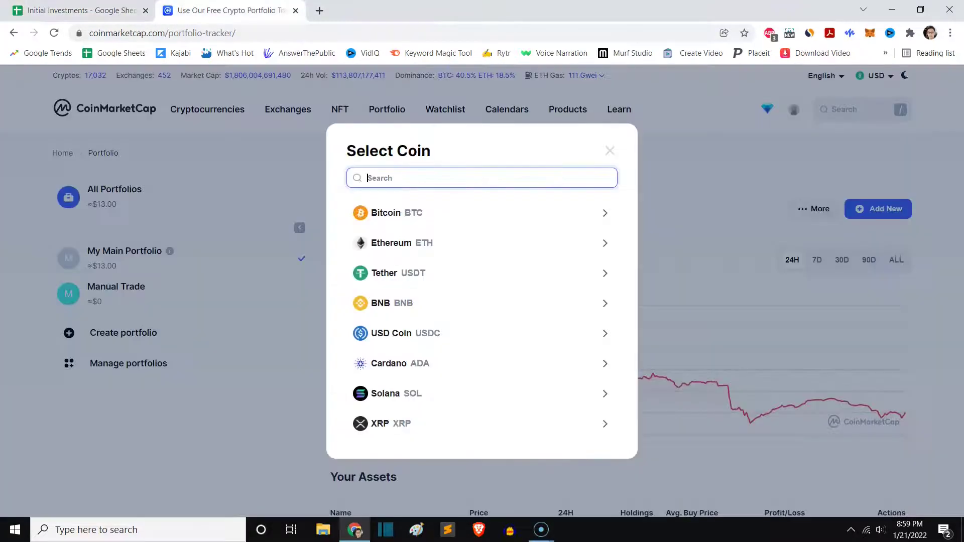
text(sand)
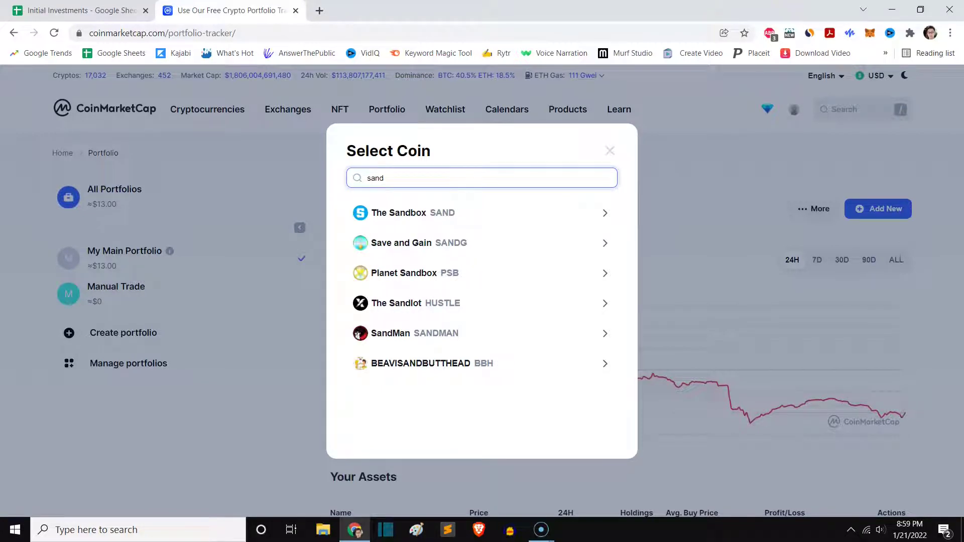
click(442, 215)
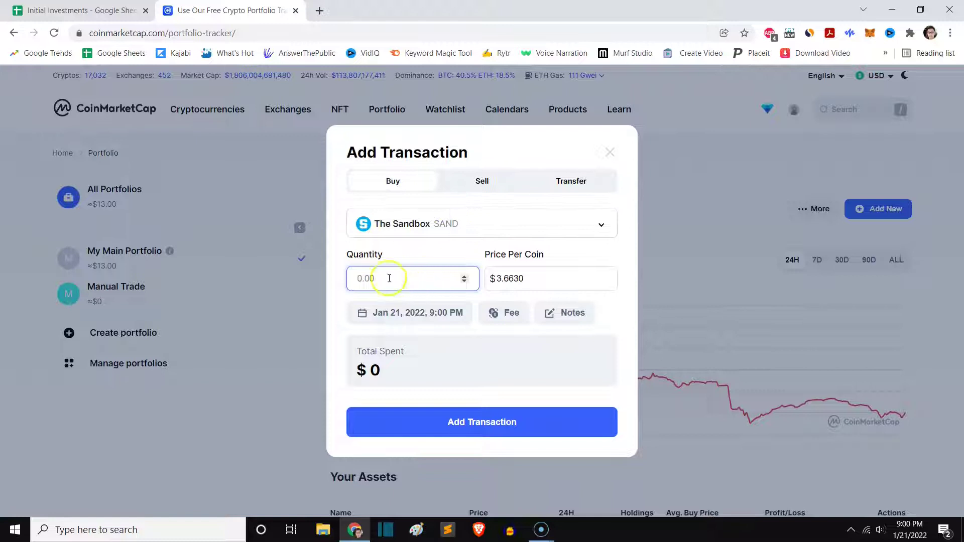
Copy the SAND quantity from the Initial Investments sheet into the buy transaction, setting the quantity to 10.989
key(ctrl+shift+Tab)
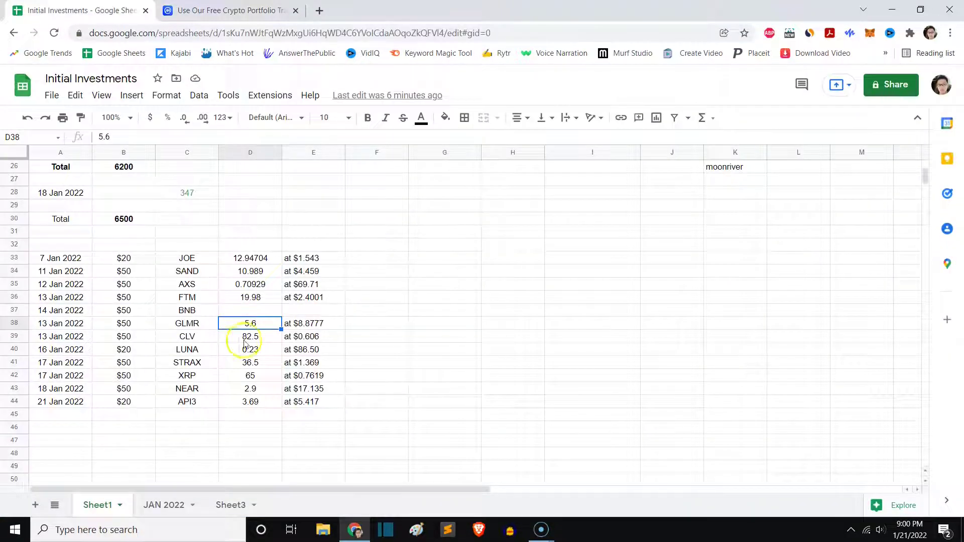
click(270, 274)
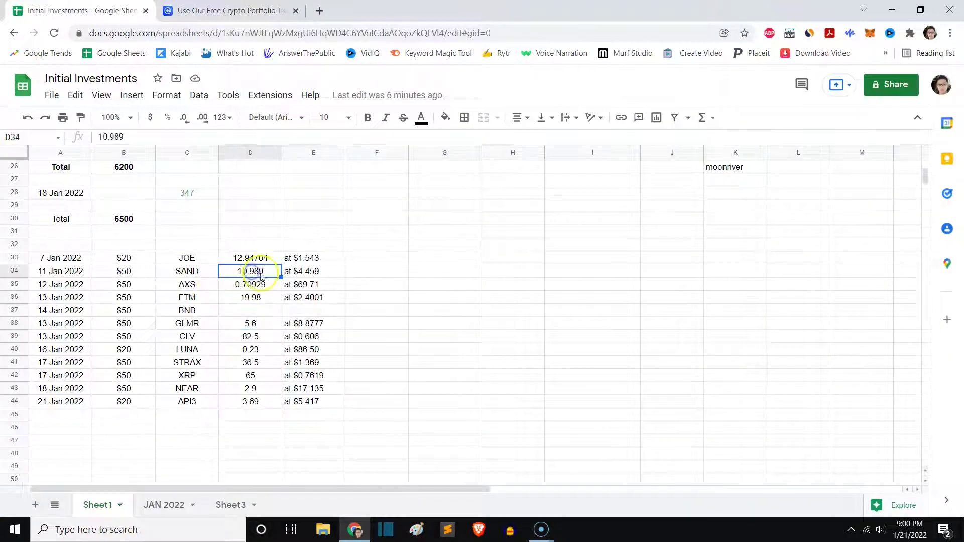
key(ctrl+c)
key(ctrl+Tab)
click(404, 274)
key(ctrl+v)
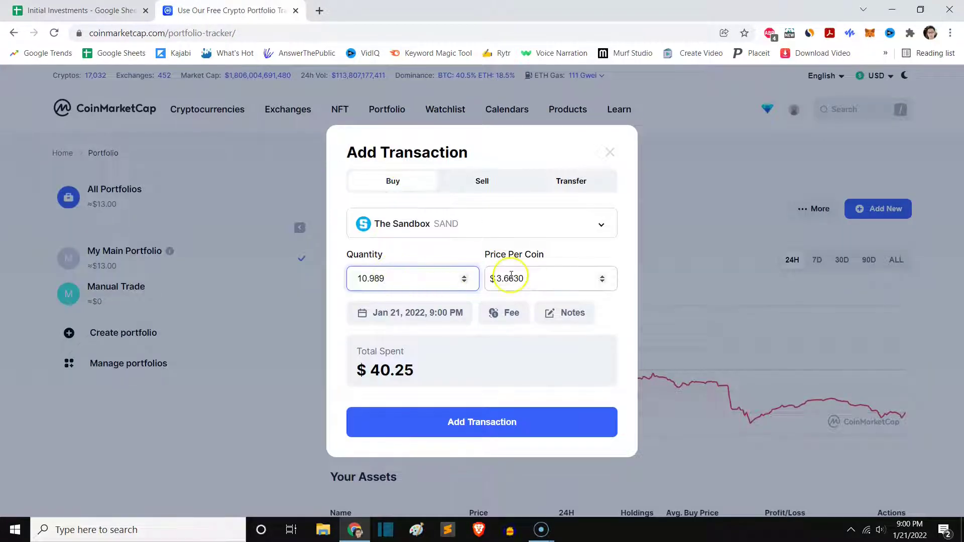
Copy the SAND purchase price from the Initial Investments sheet into the transaction, setting the price per coin to $4.459
key(ctrl+Tab)
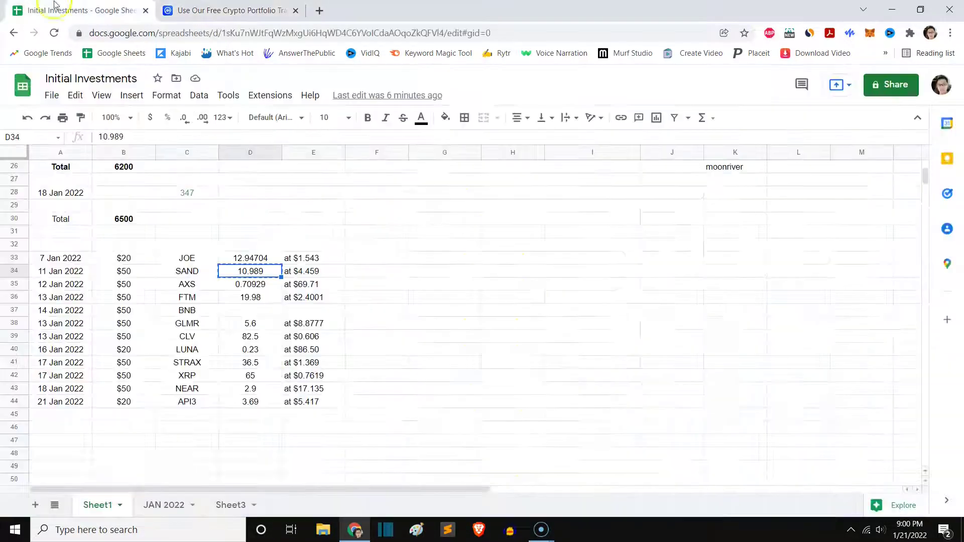
click(322, 270)
drag(111, 135, 149, 135)
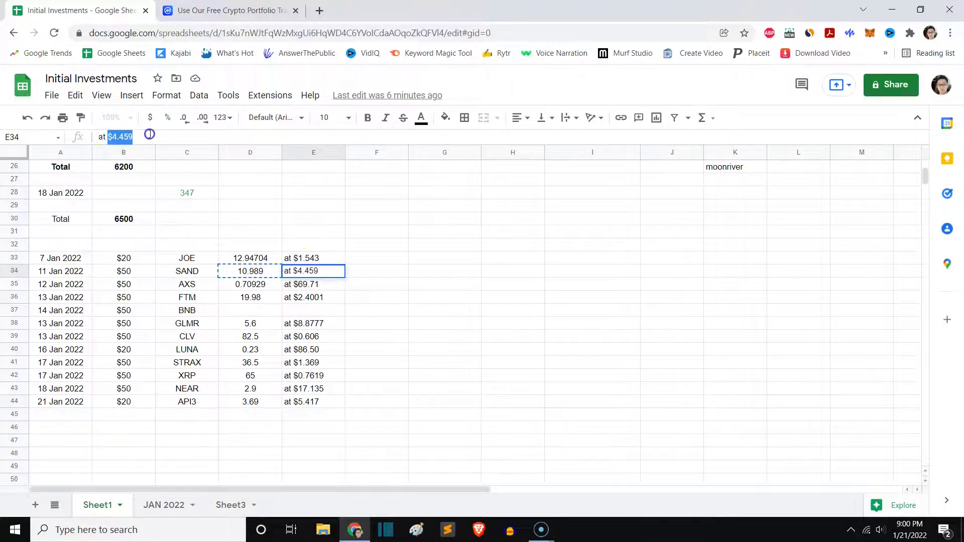
key(ctrl+Tab)
click(504, 279)
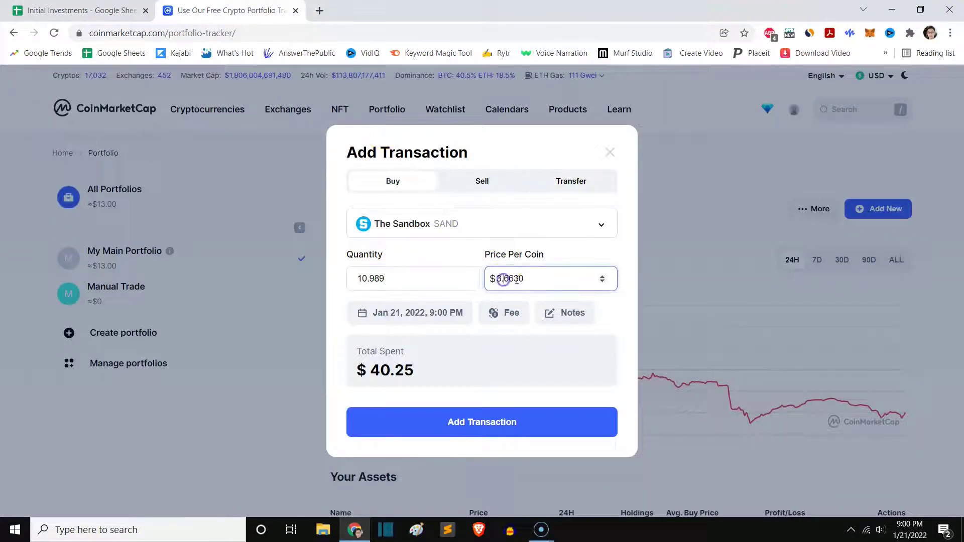
key(ctrl+v)
key(ctrl+Tab)
key(ctrl+Tab)
click(341, 330)
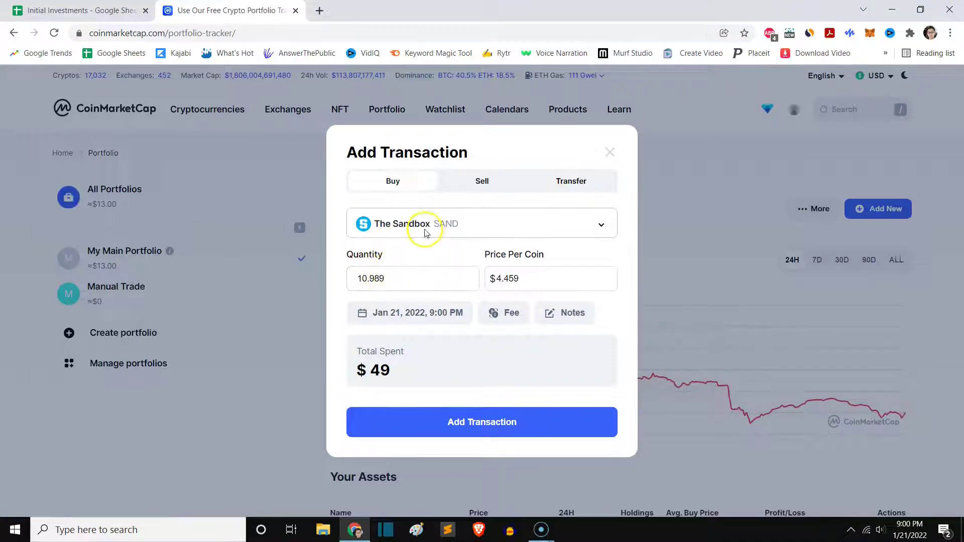
Check the SAND purchase date in the spreadsheet and set the transaction date to January 11, 2022, keeping the time at 21:00
click(405, 314)
click(80, 10)
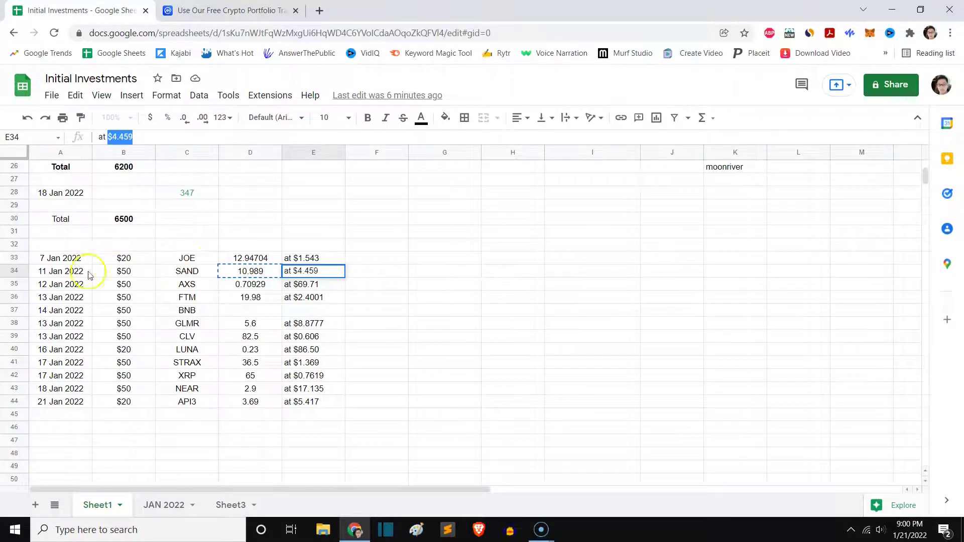
click(260, 11)
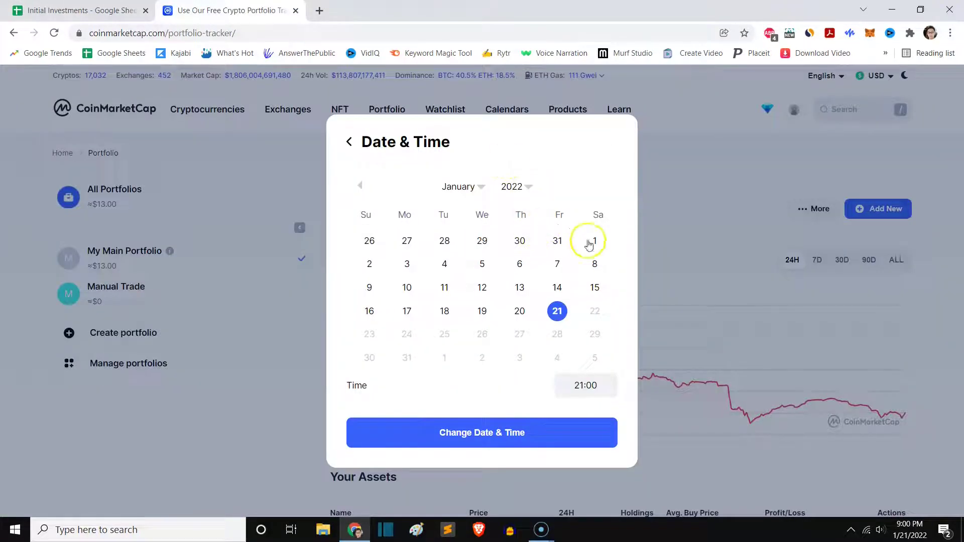
click(447, 291)
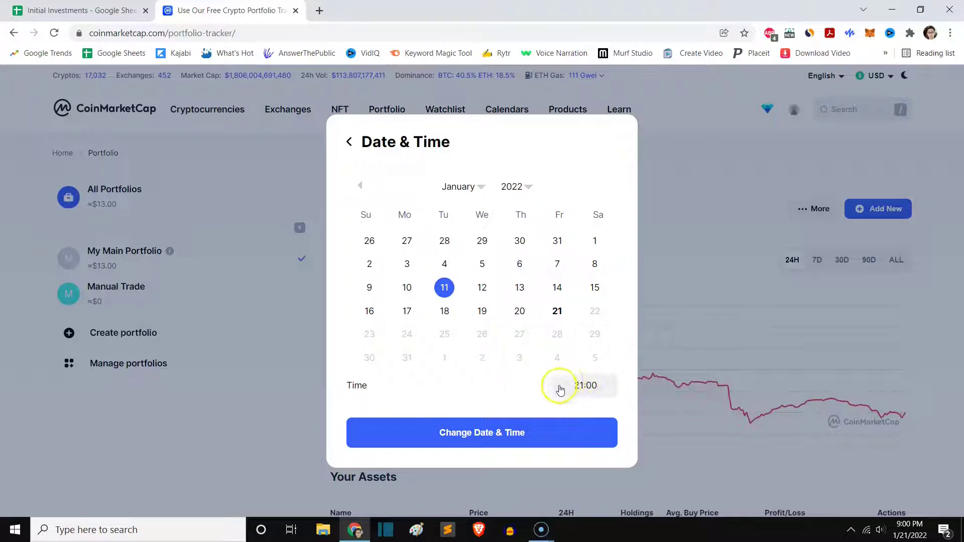
click(487, 433)
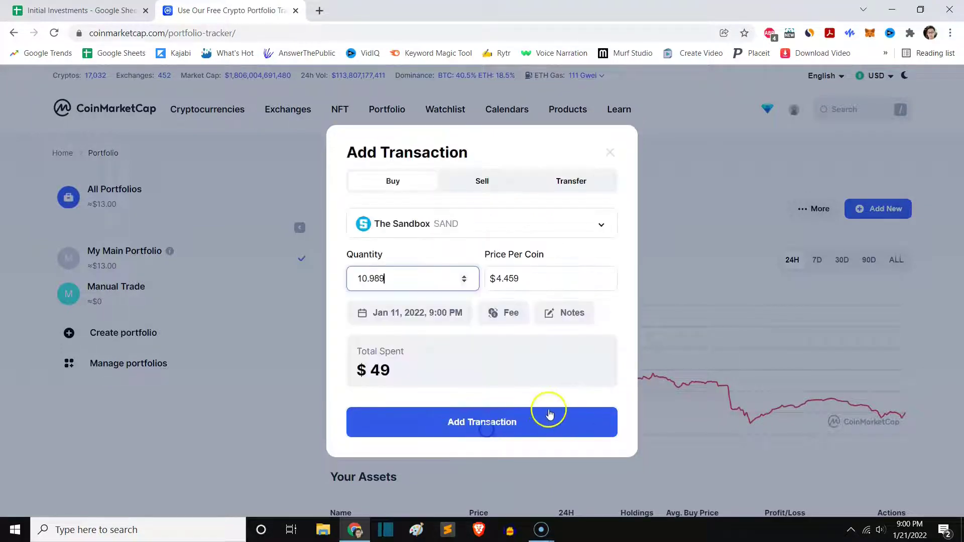
Add the completed SAND buy transaction to the portfolio and check the holdings in the asset list
click(484, 427)
click(481, 430)
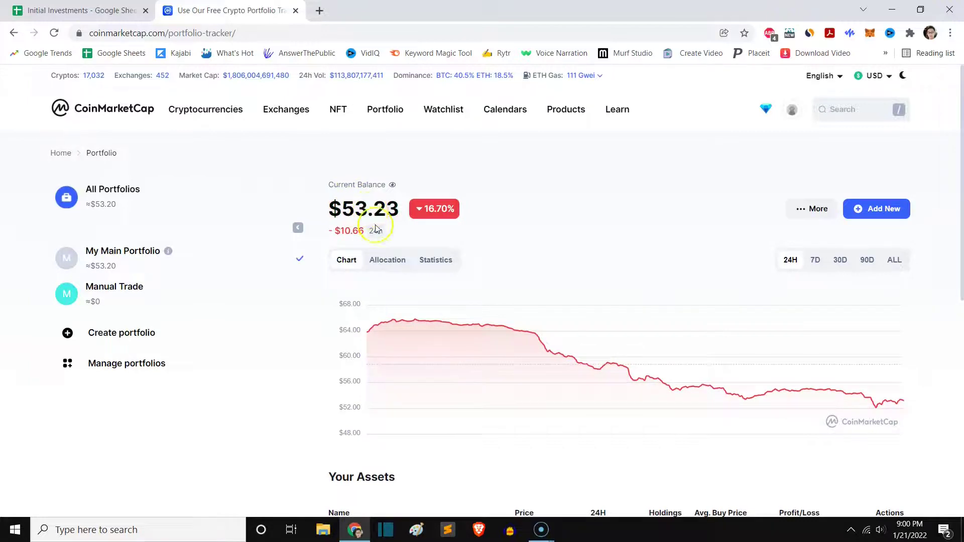
scroll(947, 340, down, 2)
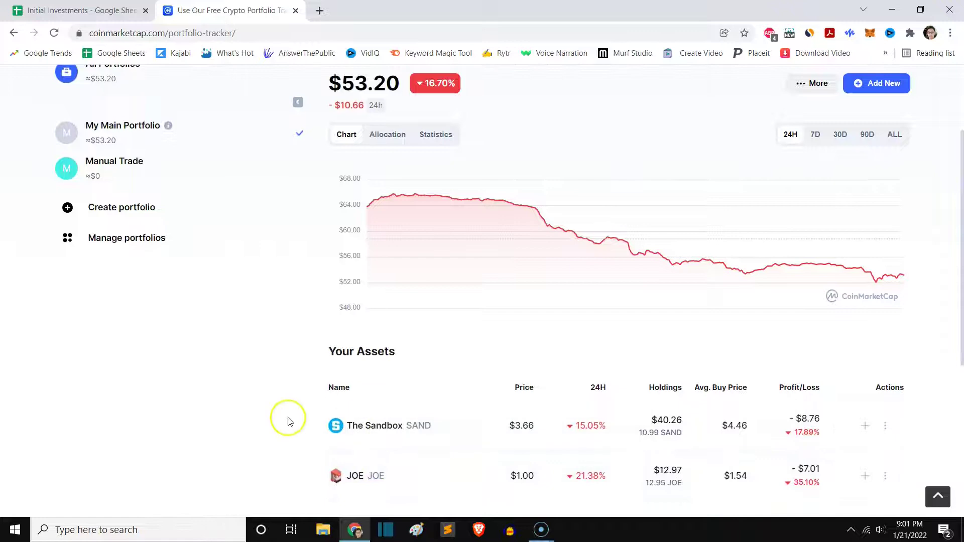
scroll(286, 420, up, 1)
Look through the remaining purchase dates in the Initial Investments sheet, from 12 Jan 2022 down to 21 Jan 2022
key(ctrl+shift+Tab)
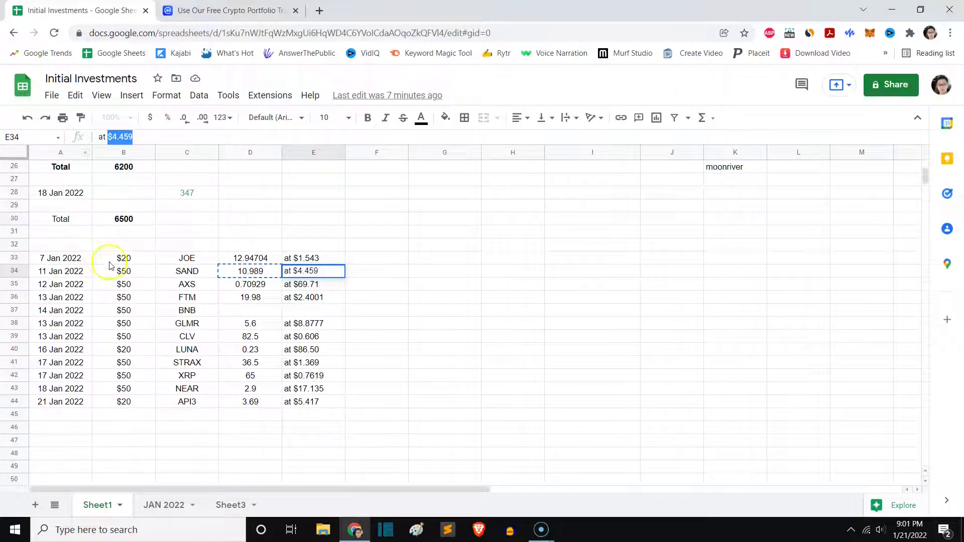
click(60, 285)
click(58, 297)
click(58, 310)
click(56, 324)
click(54, 336)
click(56, 350)
click(56, 362)
click(57, 375)
click(58, 389)
click(59, 402)
Identify the AXS purchase after SAND in the sheet, then start a new portfolio transaction and choose Axie Infinity (AXS)
click(183, 271)
click(124, 284)
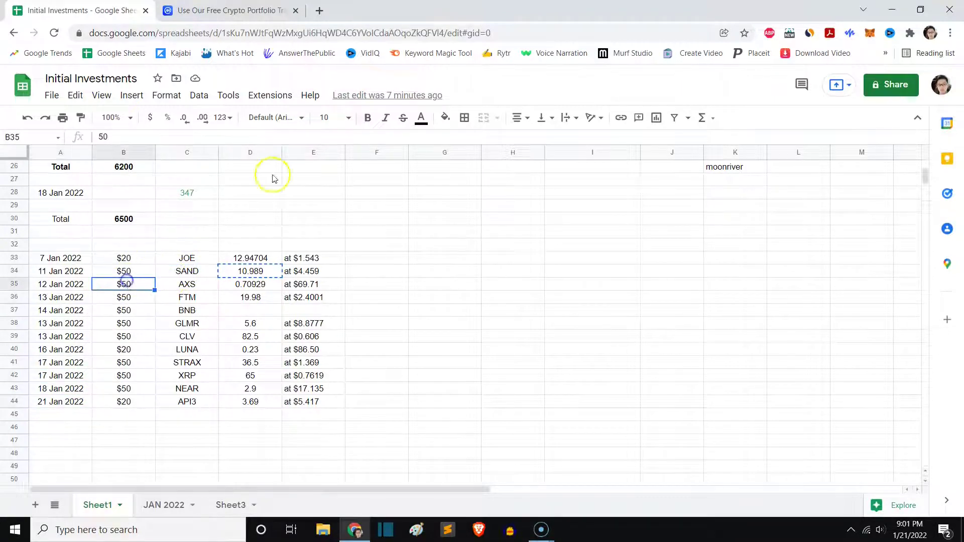
click(190, 287)
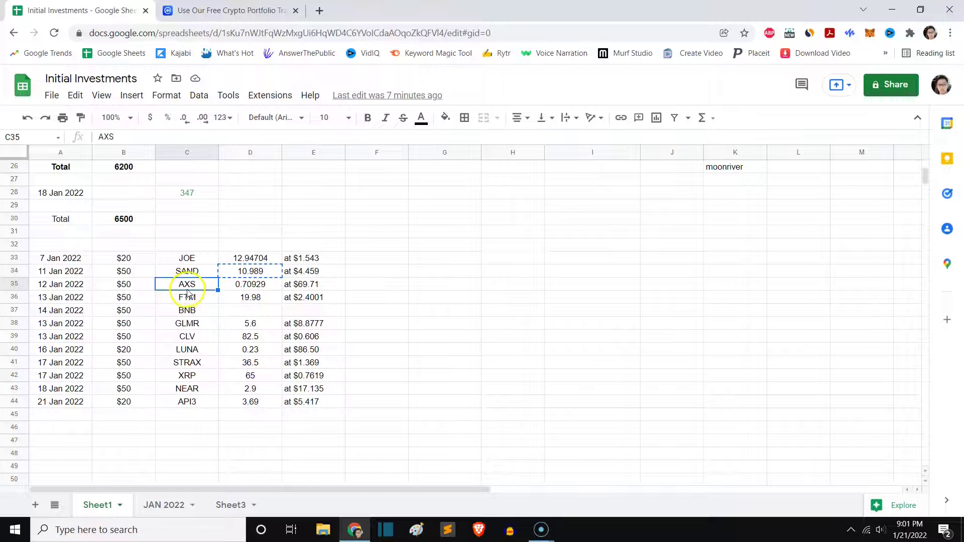
click(231, 10)
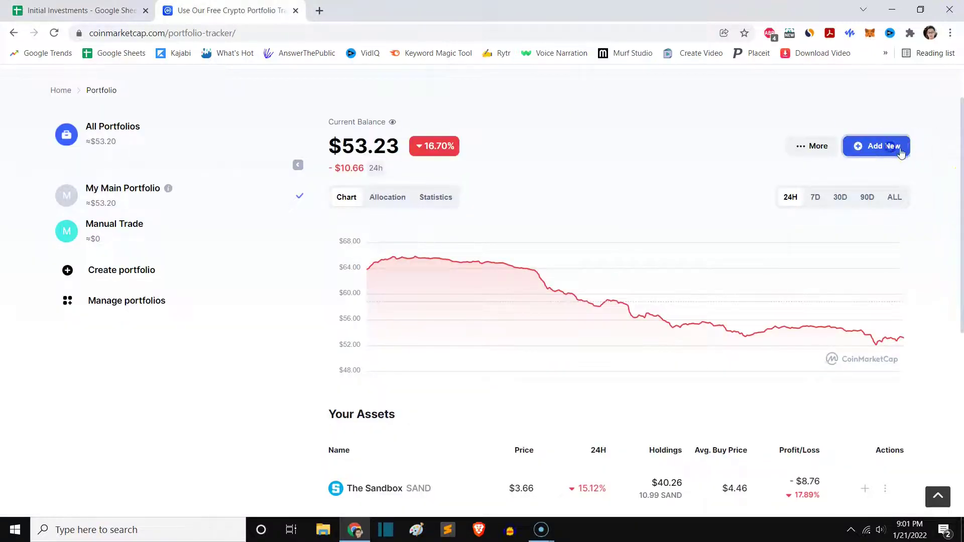
click(884, 146)
text(axs)
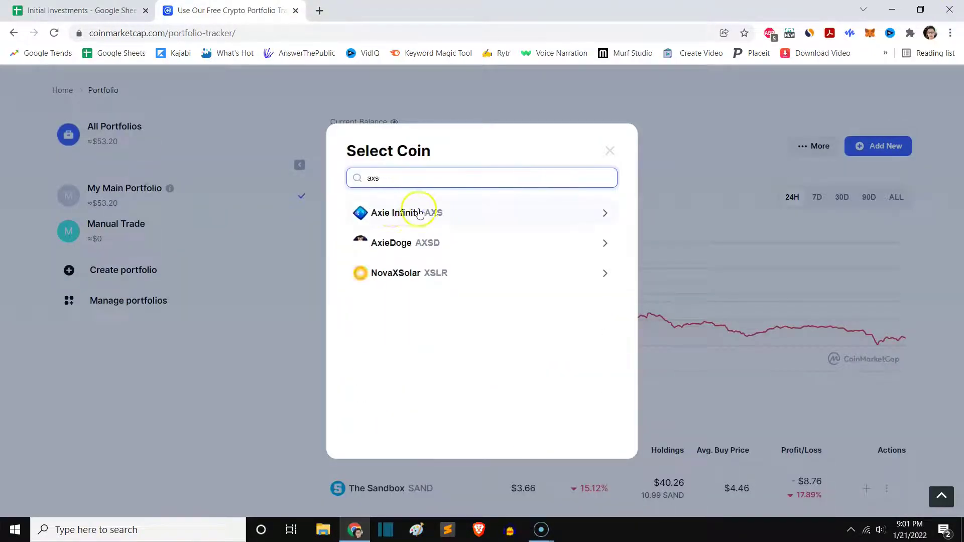
click(419, 210)
Copy the AXS quantity from the Initial Investments sheet into the transaction, setting it to 0.70929
click(81, 10)
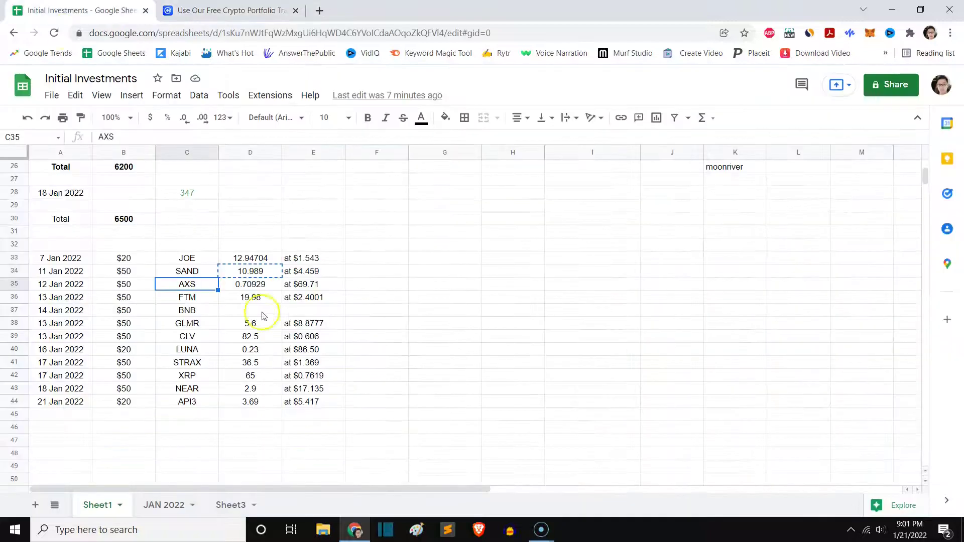
click(249, 282)
click(231, 10)
text(0.70929)
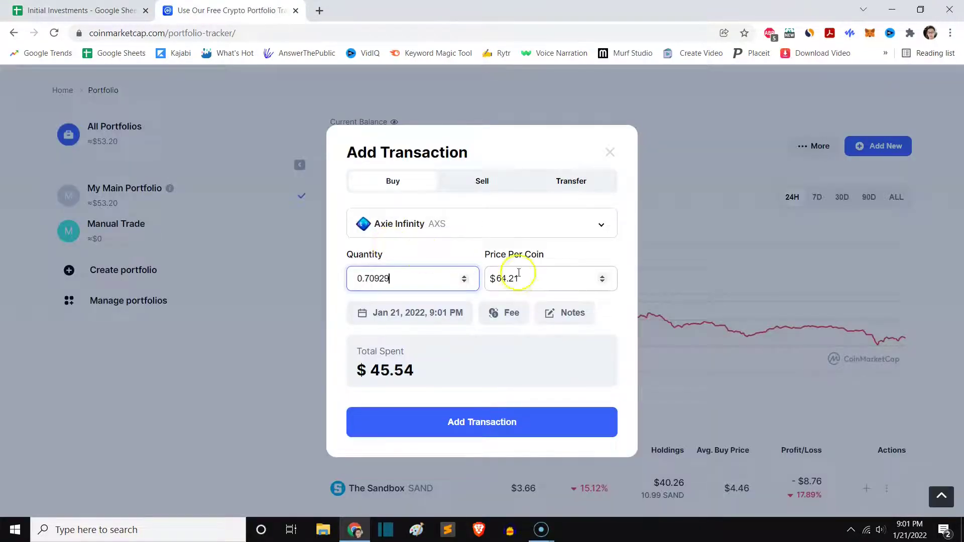
Copy the AXS purchase price from the sheet into the transaction, setting the price per coin to $69.71
click(80, 10)
click(298, 284)
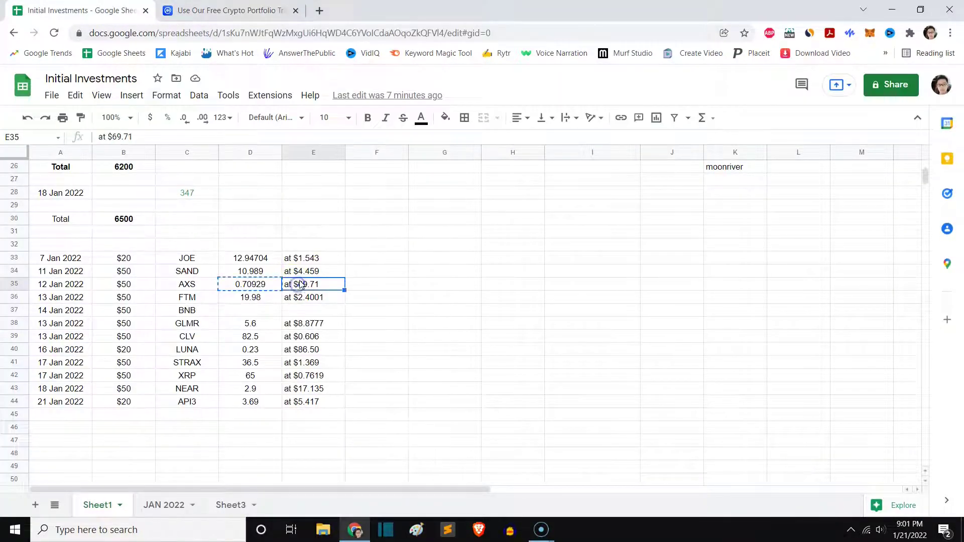
double_click(114, 137)
key(ctrl+c)
click(232, 10)
double_click(519, 279)
key(ctrl+v)
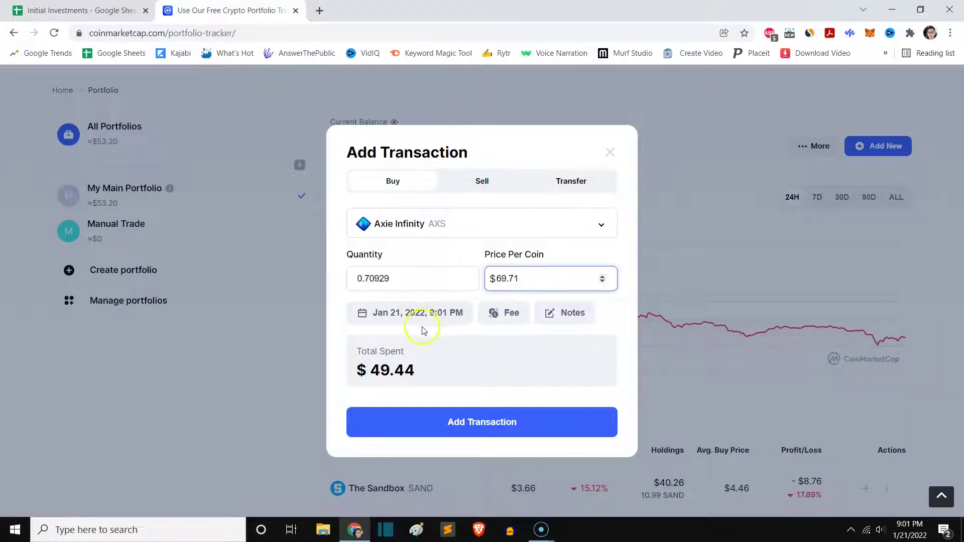
Check the AXS purchase date in the sheet, set the transaction date to January 12, 2022, and add the transaction
click(75, 10)
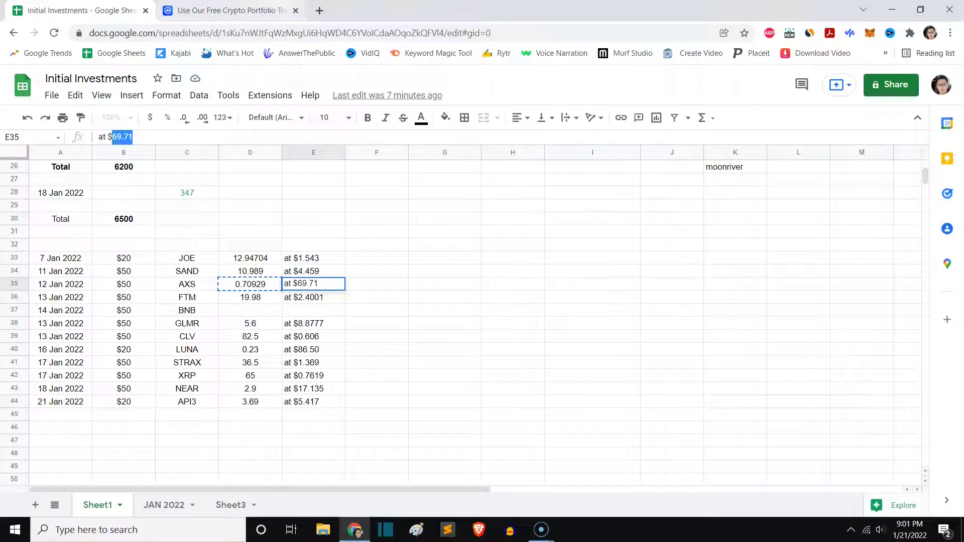
click(201, 10)
click(406, 317)
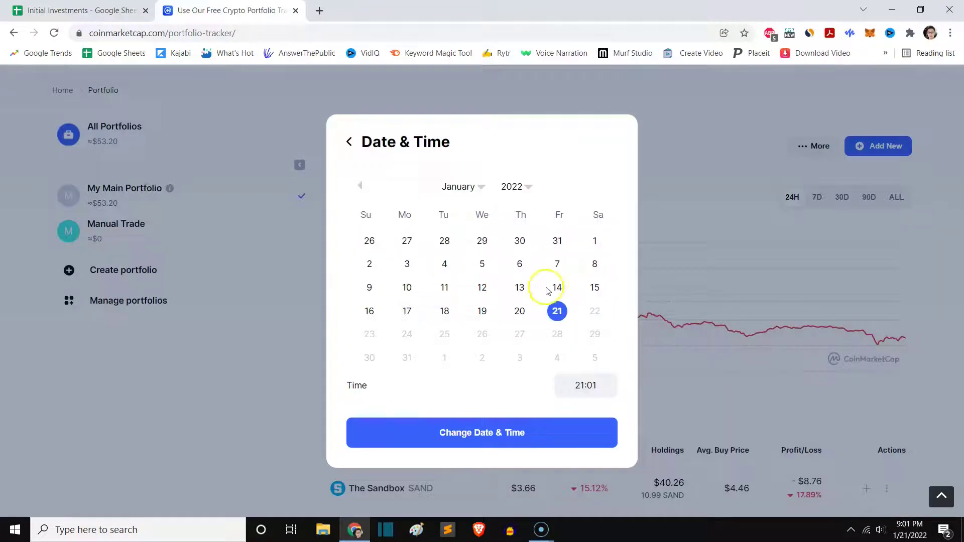
click(480, 288)
click(491, 432)
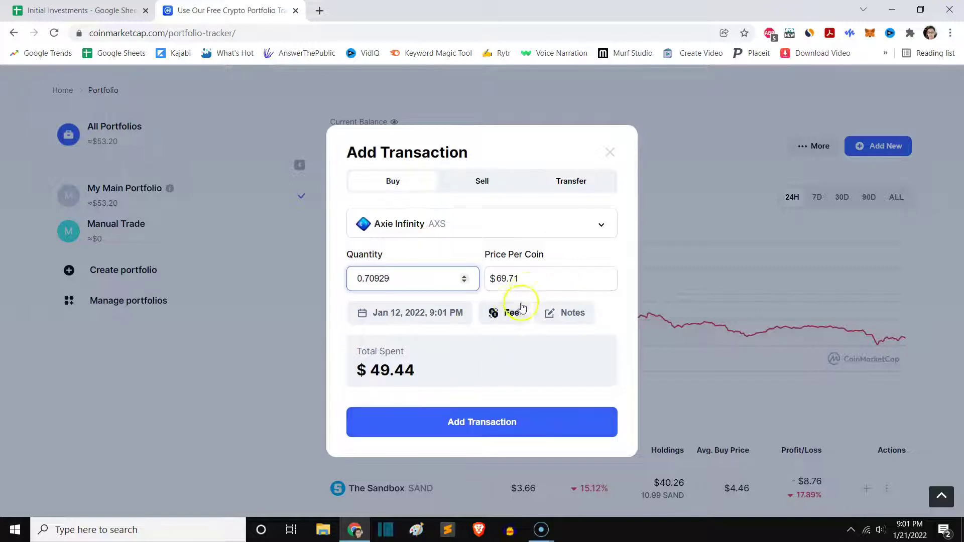
click(494, 418)
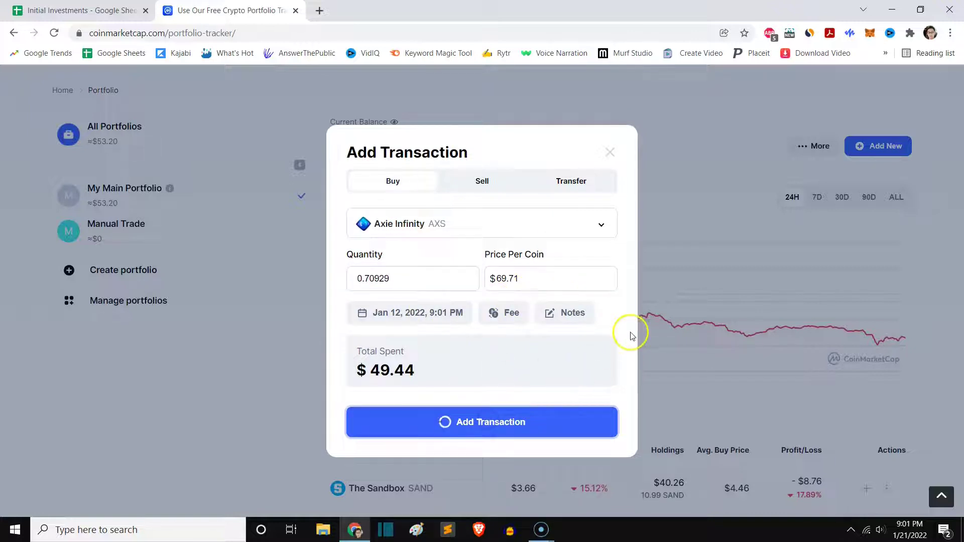
scroll(505, 236, down, 1)
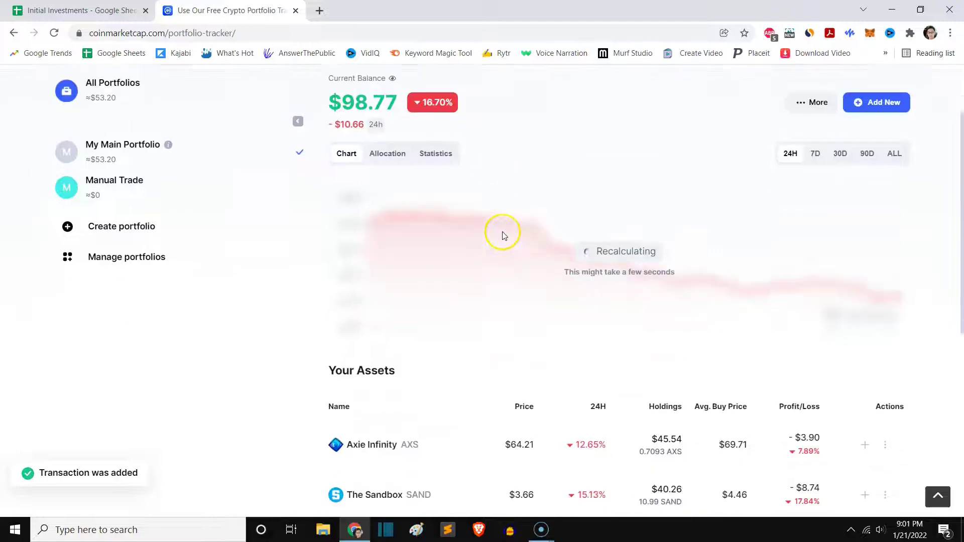
scroll(505, 236, down, 2)
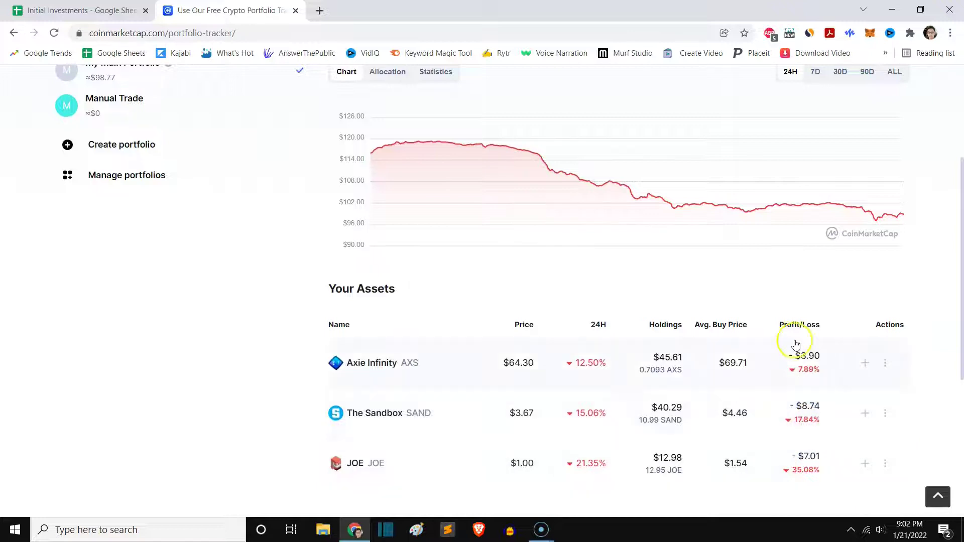
Find the FTM purchase in the sheet, start a new portfolio transaction, and search for "ftm" to choose the FTM coin
key(ctrl+Tab)
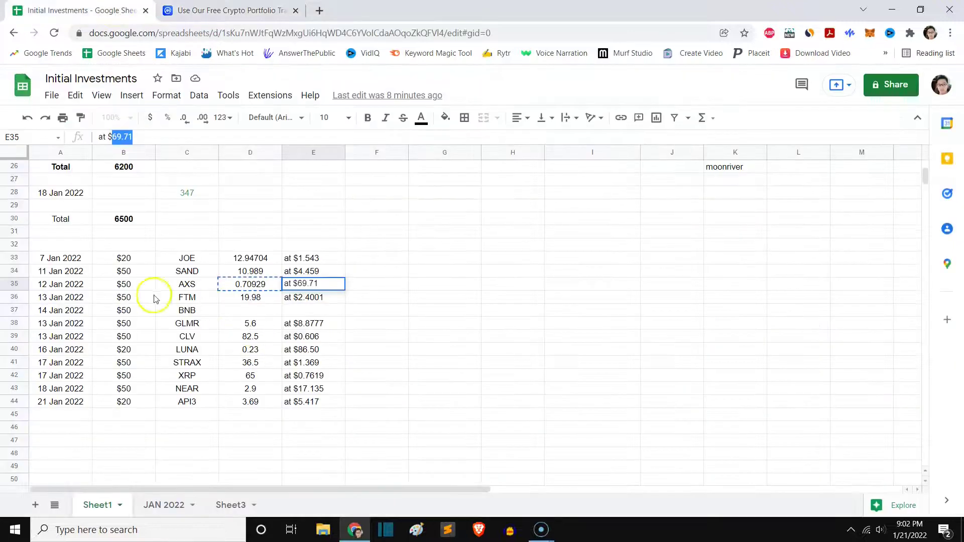
click(118, 297)
click(199, 299)
key(ctrl+Tab)
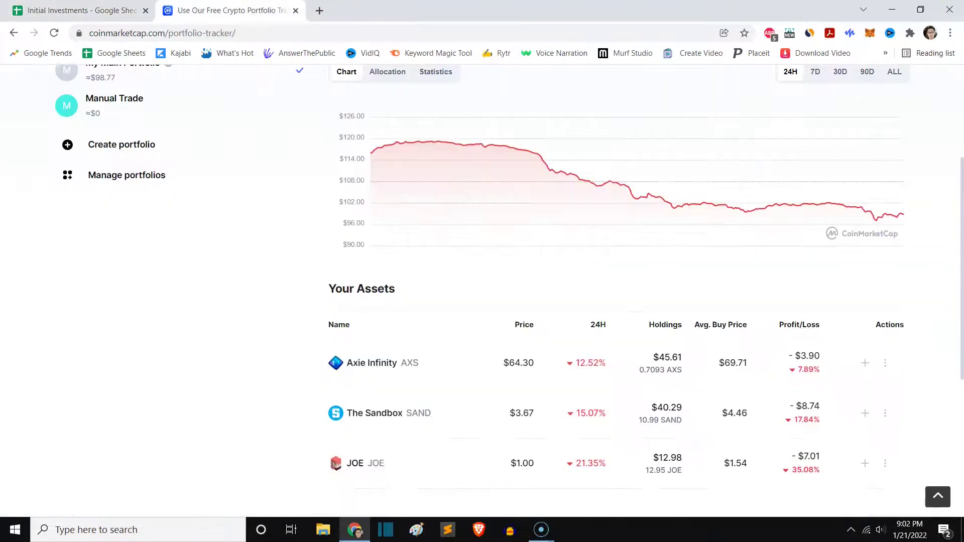
scroll(715, 291, up, 4)
click(859, 205)
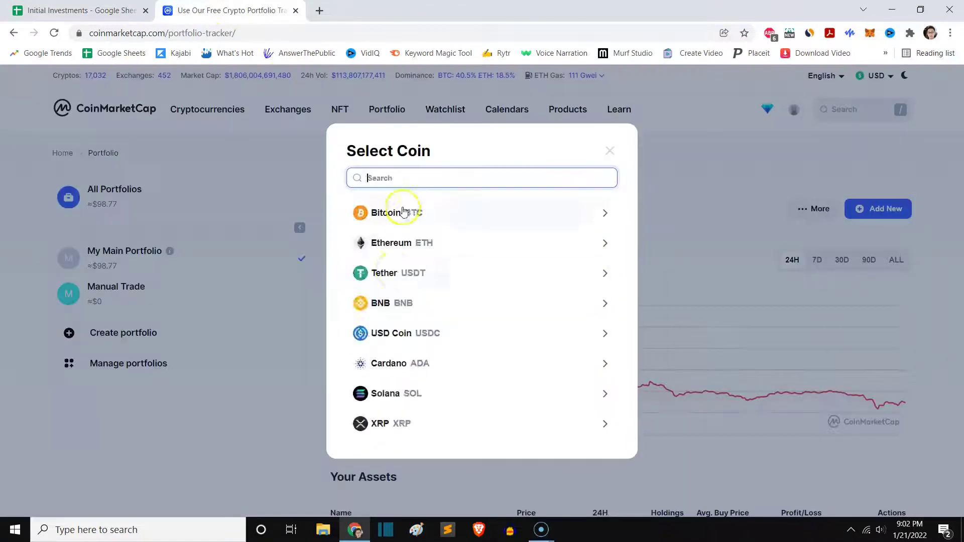
text(ftm)
click(409, 236)
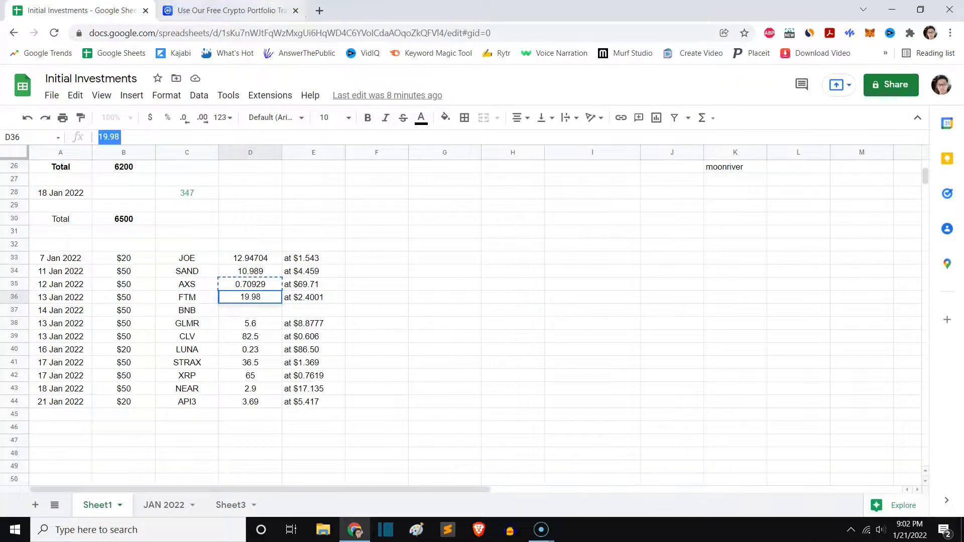
Fill in the FTM purchase from the sheet with quantity 19.98, price $2.4001 and date January 13, 2022, and add the transaction
key(Right)
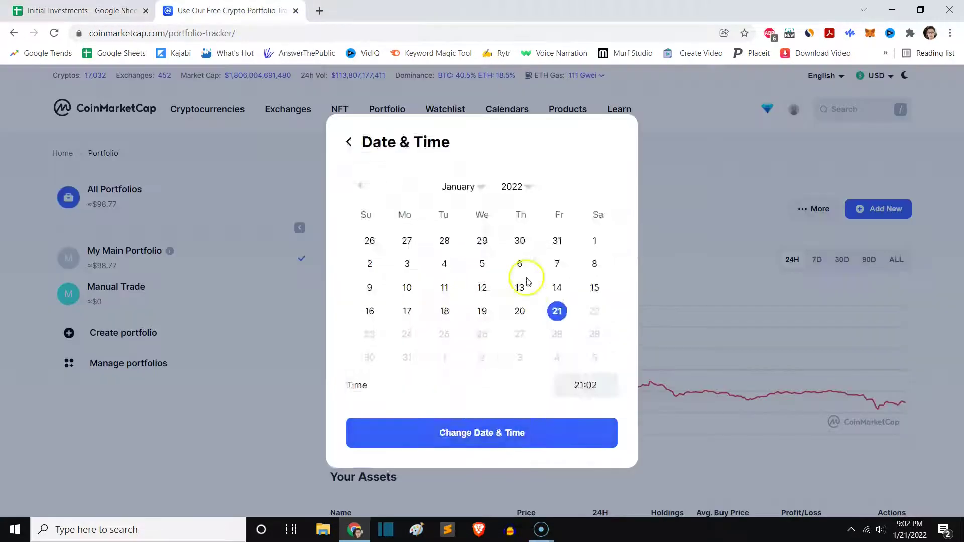
click(482, 432)
click(523, 424)
Start a new transaction, skip the BNB row that has no quantity, and search for "glmr" to choose Moonbeam (GLMR)
click(874, 211)
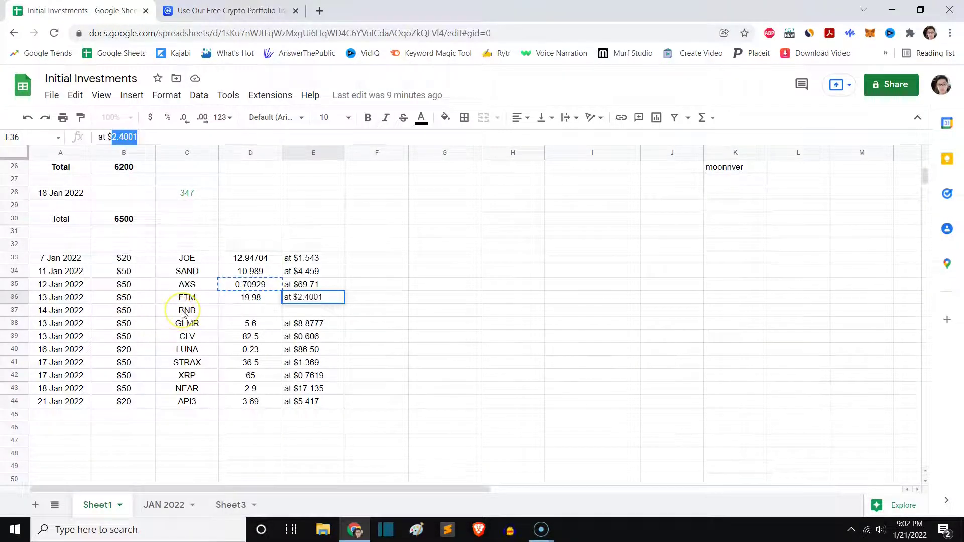
click(184, 311)
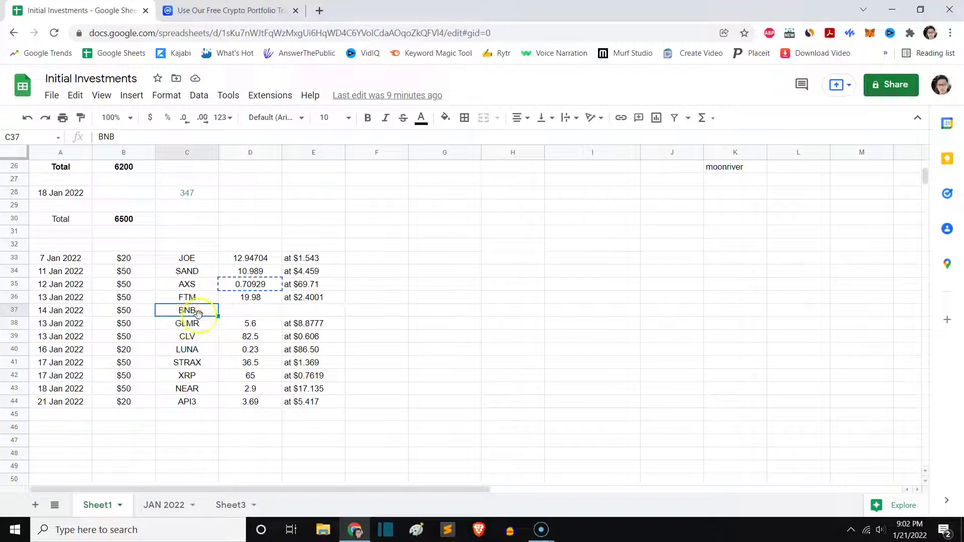
click(183, 325)
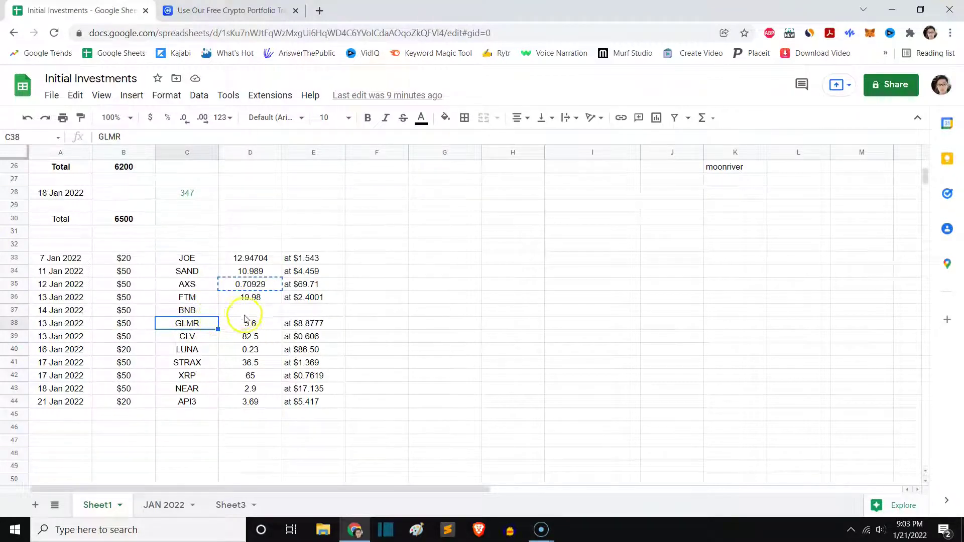
click(216, 11)
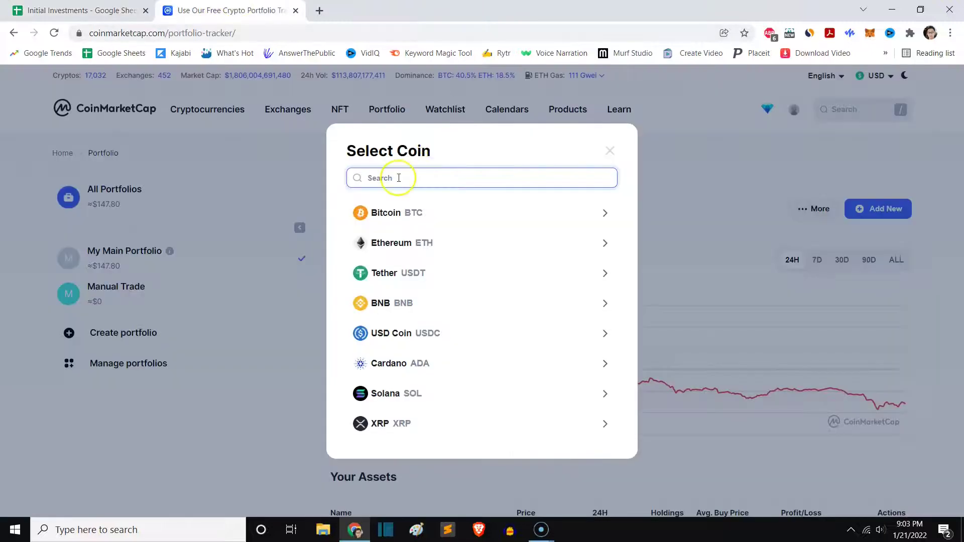
text(glmr)
click(394, 211)
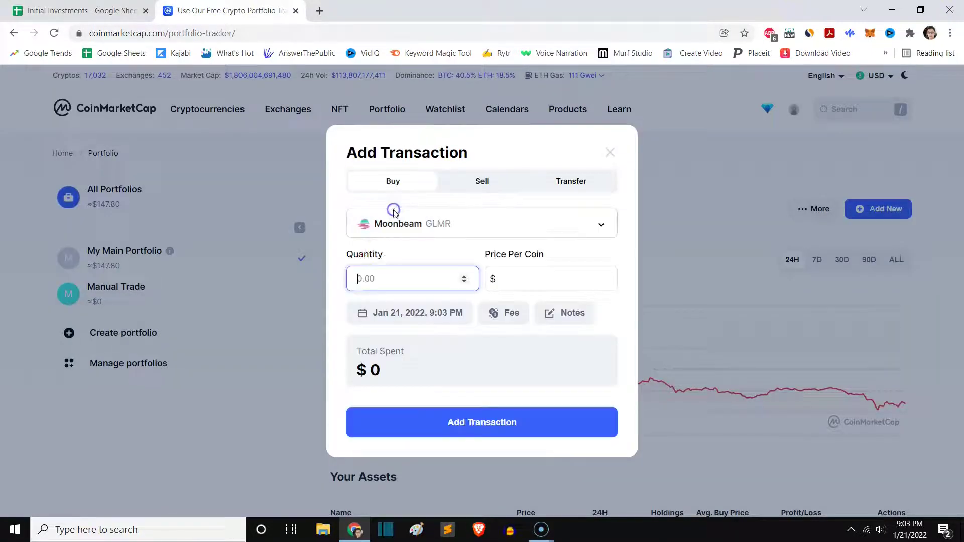
Copy the GLMR quantity 5.6 and price $8.8777 from the sheet into the transaction and add it to the portfolio
key(ctrl+shift+Tab)
click(304, 323)
key(ctrl+c)
key(ctrl+Tab)
key(ctrl+v)
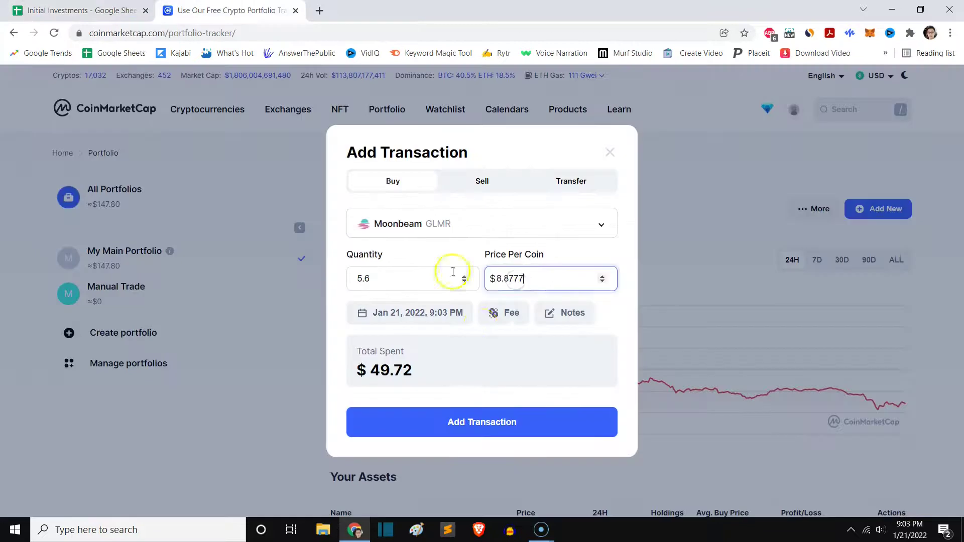
key(Return)
Record the CLV purchase from the sheet as a buy transaction of 82.5 coins at $0.606
click(876, 209)
click(394, 212)
key(ctrl+shift+Tab)
click(258, 275)
key(ctrl+c)
key(ctrl+Tab)
key(ctrl+v)
key(Return)
Start a transaction for Terra (LUNA) and copy in the sheet's quantity of 0.23 and price of $86.50
click(876, 209)
text(luna)
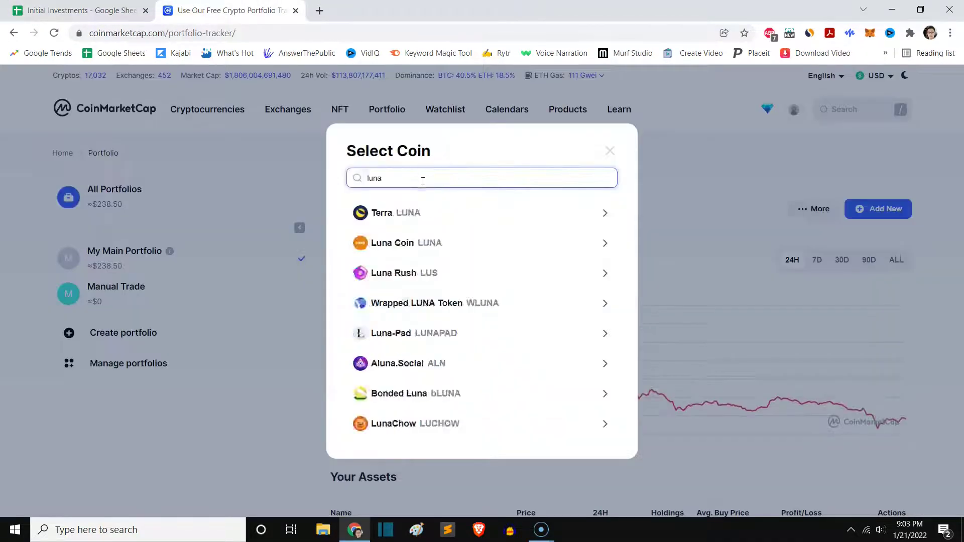
click(394, 212)
key(ctrl+shift+Tab)
click(250, 349)
key(ctrl+c)
click(313, 349)
double_click(120, 137)
key(ctrl+c)
key(ctrl+Tab)
Record the STRAX purchase of 36.5 coins at $1.369 with the sheet's 17 Jan 2022 date as a buy transaction
key(ctrl+shift+Tab)
click(187, 363)
key(ctrl+Tab)
key(ctrl+shift+Tab)
click(250, 362)
key(ctrl+c)
key(ctrl+Tab)
key(ctrl+v)
click(409, 313)
click(407, 308)
click(482, 432)
click(482, 421)
Enter the XRP purchase of 65 coins at $0.7619 in a new transaction with the sheet's 17 Jan 2022 date
click(878, 208)
click(394, 212)
key(ctrl+shift+Tab)
key(ctrl+Tab)
key(ctrl+v)
click(409, 313)
click(483, 433)
Record the NEAR purchase from the sheet as a buy transaction of 2.9 coins at $17.135
key(ctrl+shift+Tab)
key(ctrl+Tab)
click(431, 213)
key(ctrl+shift+Tab)
key(ctrl+c)
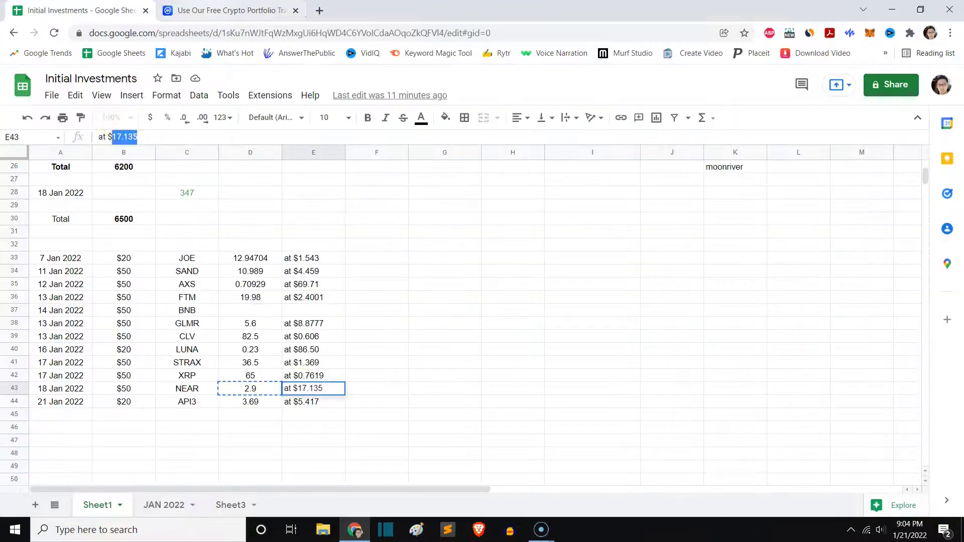
key(ctrl+Tab)
key(ctrl+v)
click(482, 422)
Record the API3 purchase from the sheet as a buy transaction of 3.69 coins at $5.417
click(877, 208)
text(APE)
click(482, 212)
key(ctrl+shift+Tab)
key(ctrl+c)
key(ctrl+Tab)
key(ctrl+v)
click(463, 422)
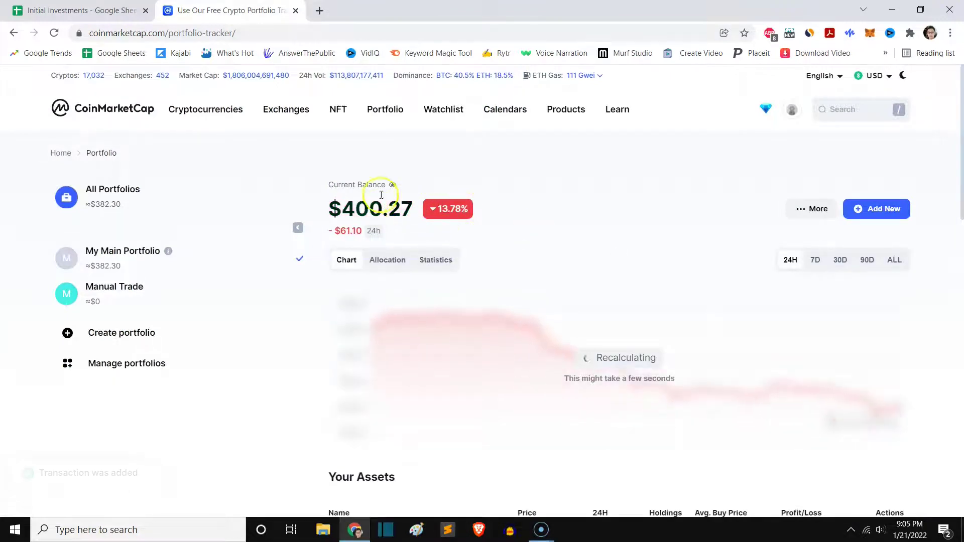
Check the current portfolio balance, then total the invested amounts in B33:B44 with a SUM formula in cell B46 of the Initial Investments sheet
drag(342, 207, 393, 208)
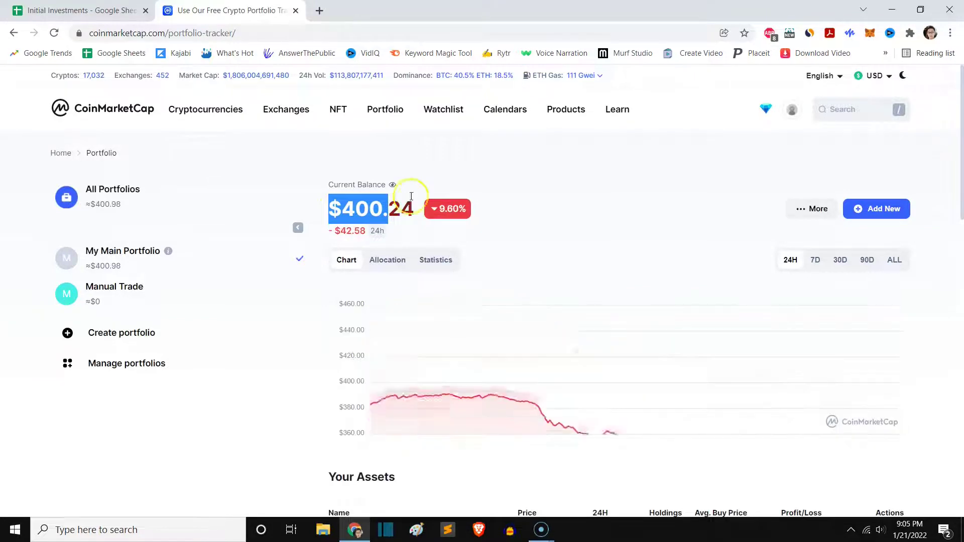
click(548, 160)
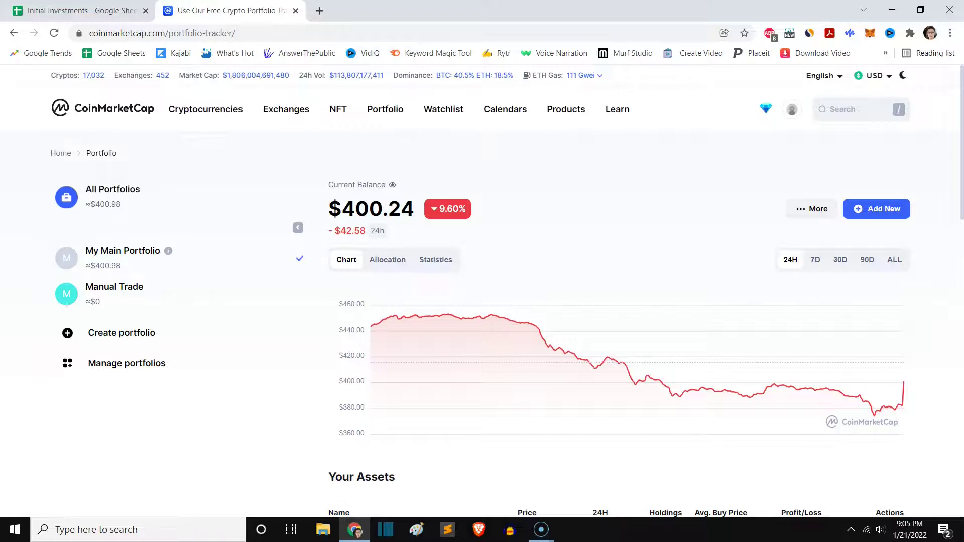
click(80, 10)
click(138, 428)
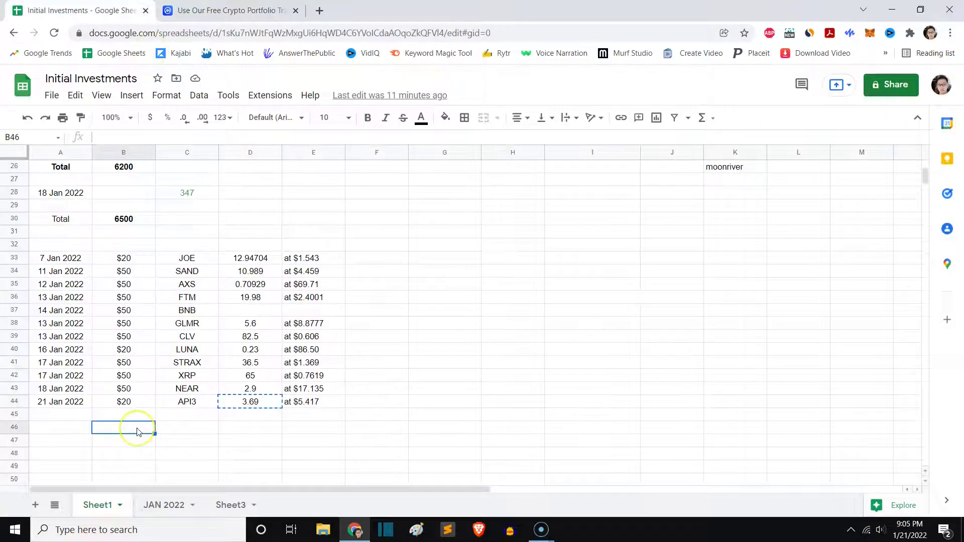
text(=SUM()
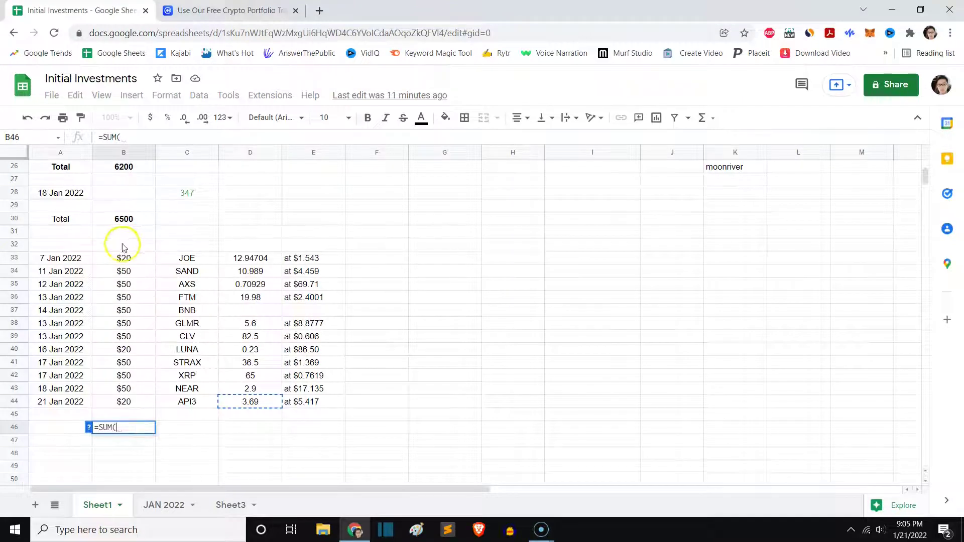
drag(124, 258, 142, 397)
key(Return)
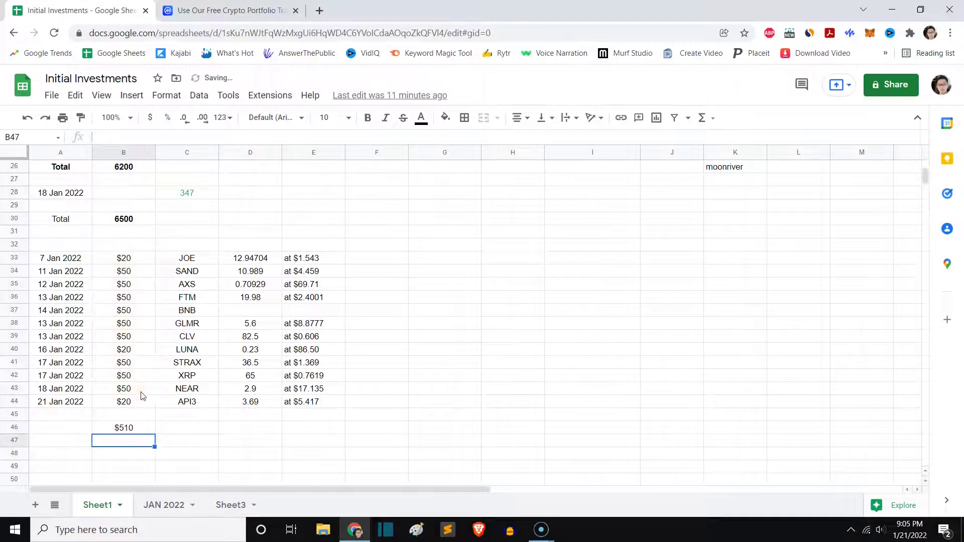
click(100, 428)
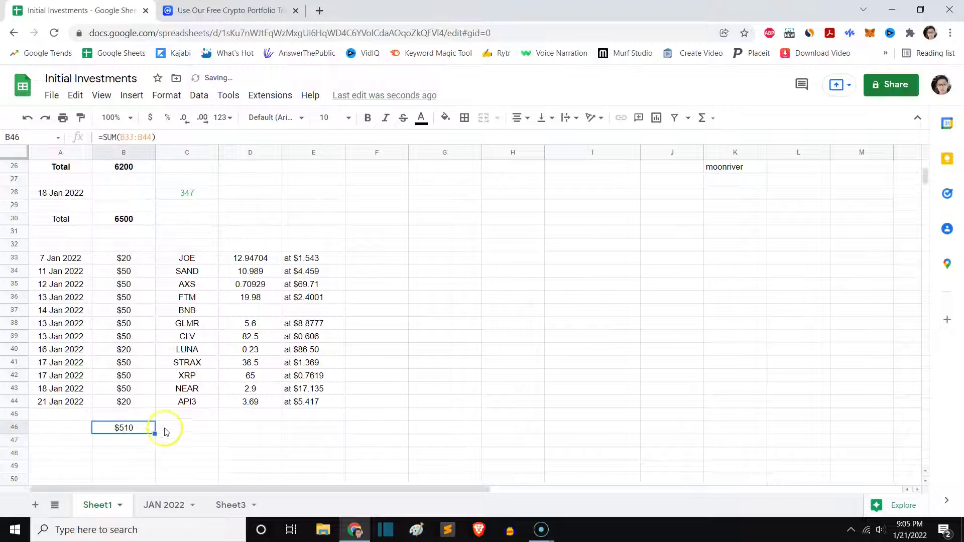
Return to the CoinMarketCap portfolio and examine the 24-hour balance chart and each asset's holdings, average buy price and profit or loss
click(197, 16)
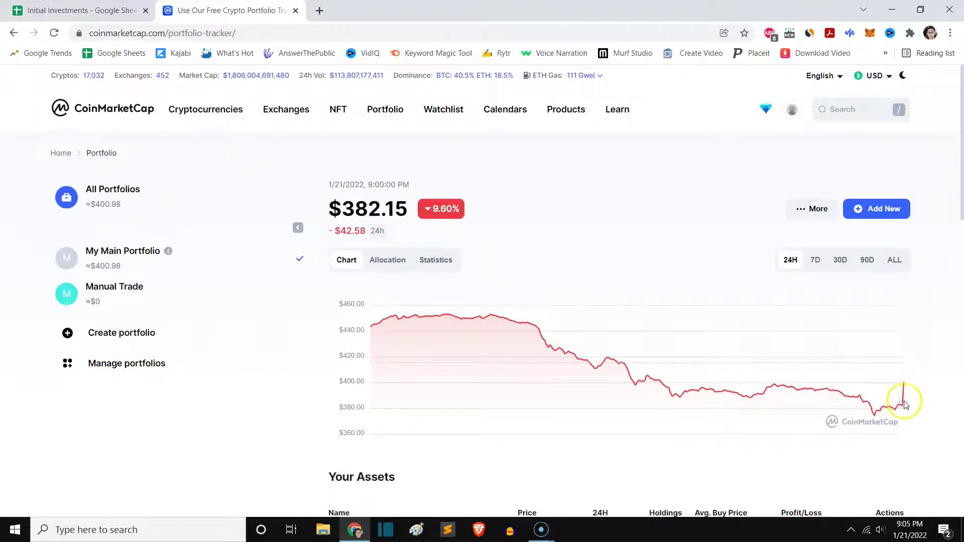
mouse_move(903, 400)
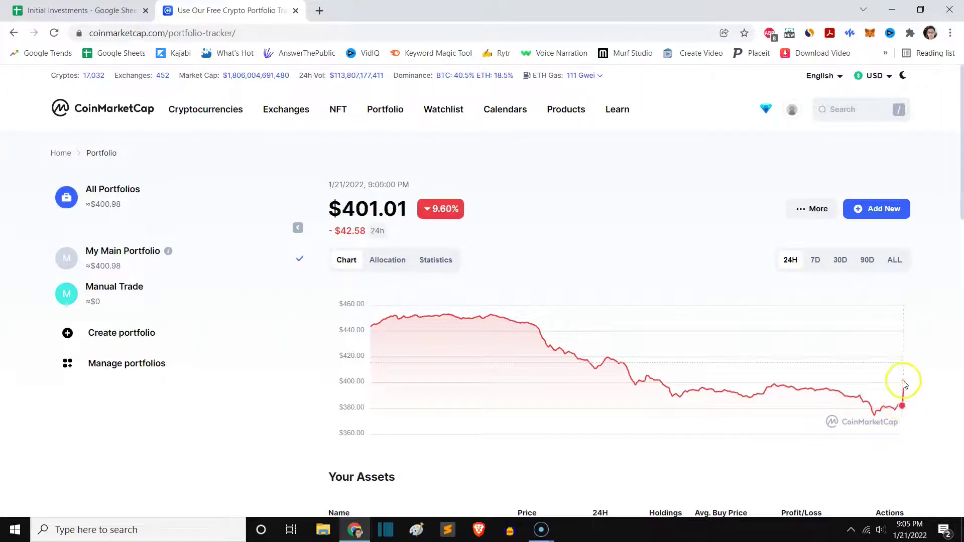
scroll(879, 394, down, 1)
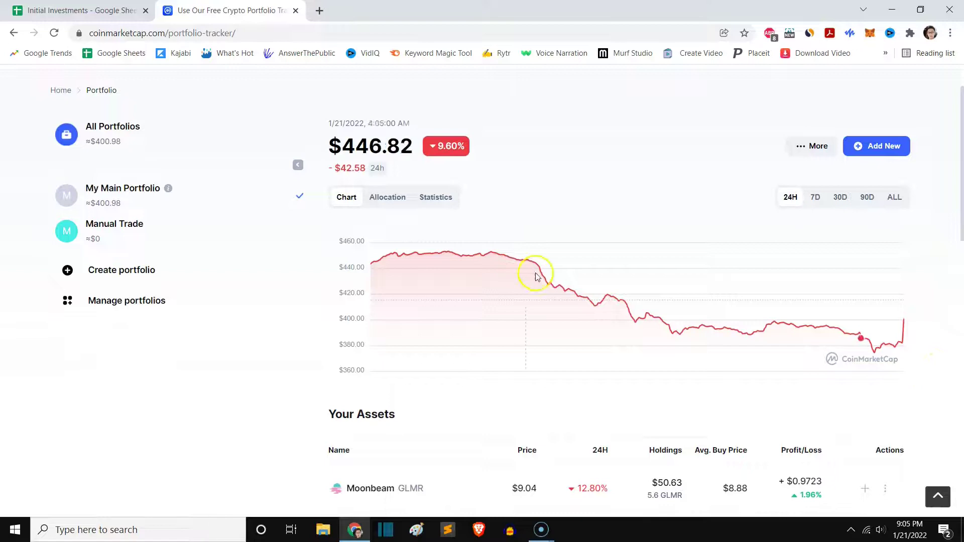
scroll(313, 266, down, 3)
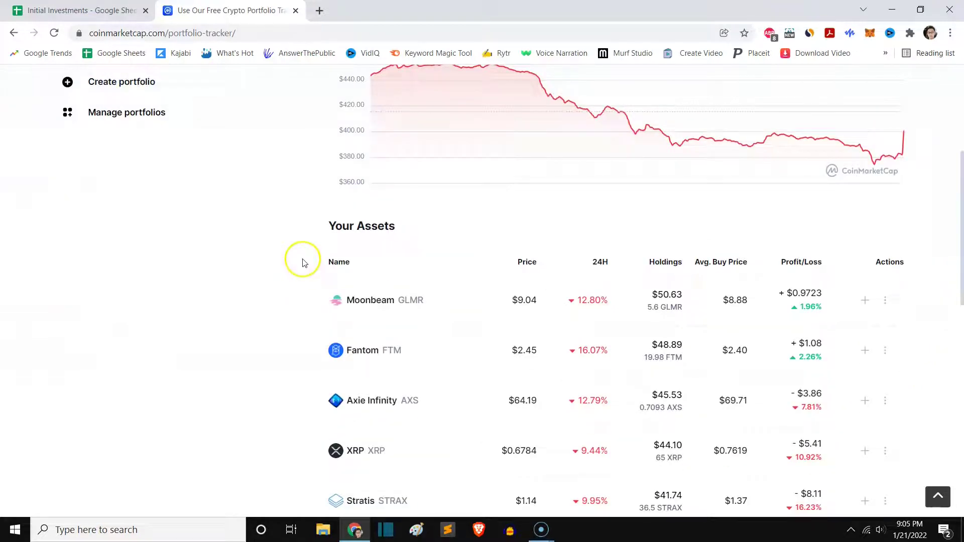
scroll(303, 262, down, 3)
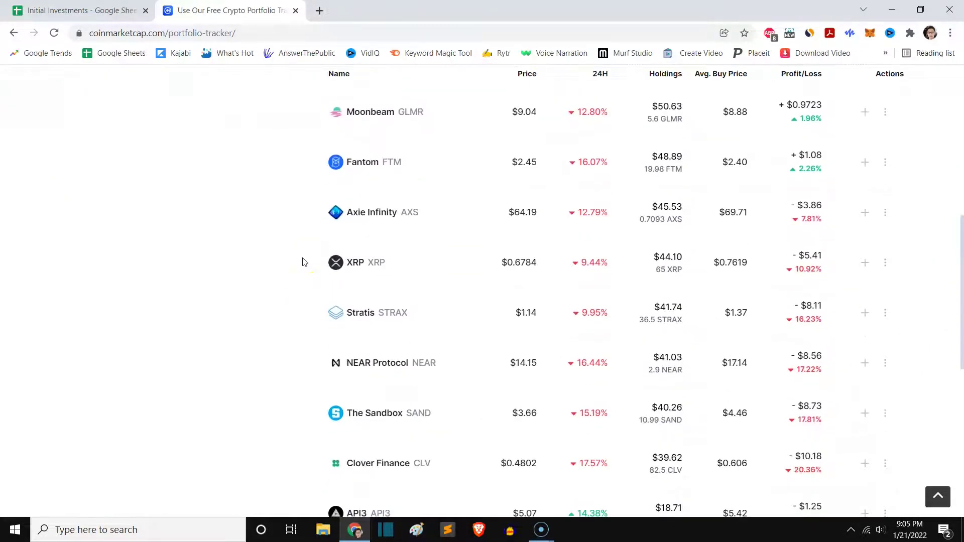
scroll(303, 262, up, 2)
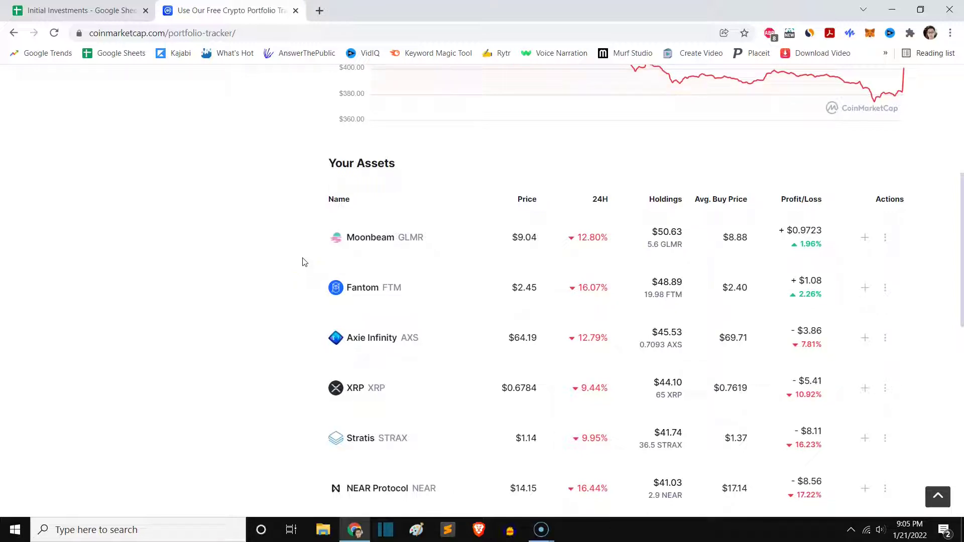
click(289, 259)
scroll(289, 258, down, 1)
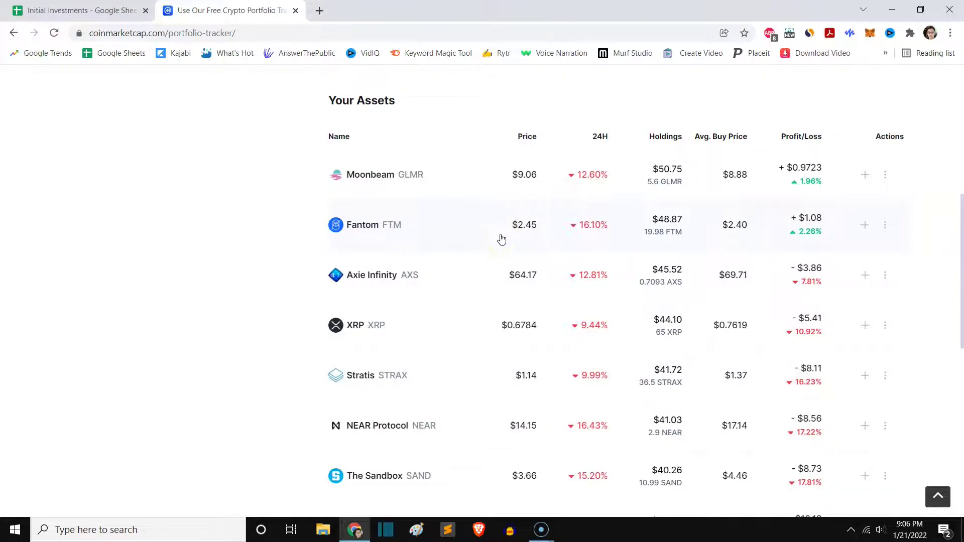
scroll(221, 220, down, 1)
scroll(286, 251, up, 1)
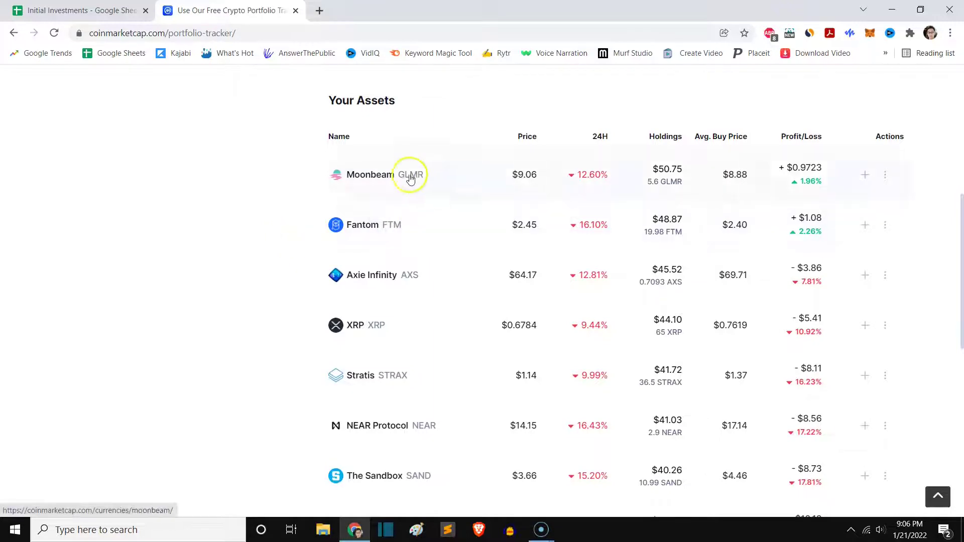
scroll(409, 176, up, 3)
scroll(682, 196, up, 1)
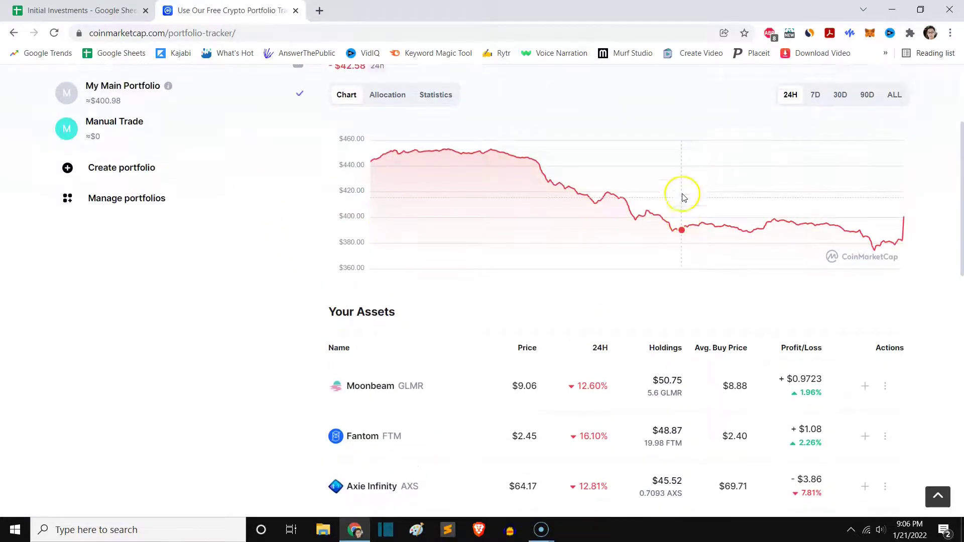
scroll(474, 271, down, 3)
scroll(258, 283, down, 1)
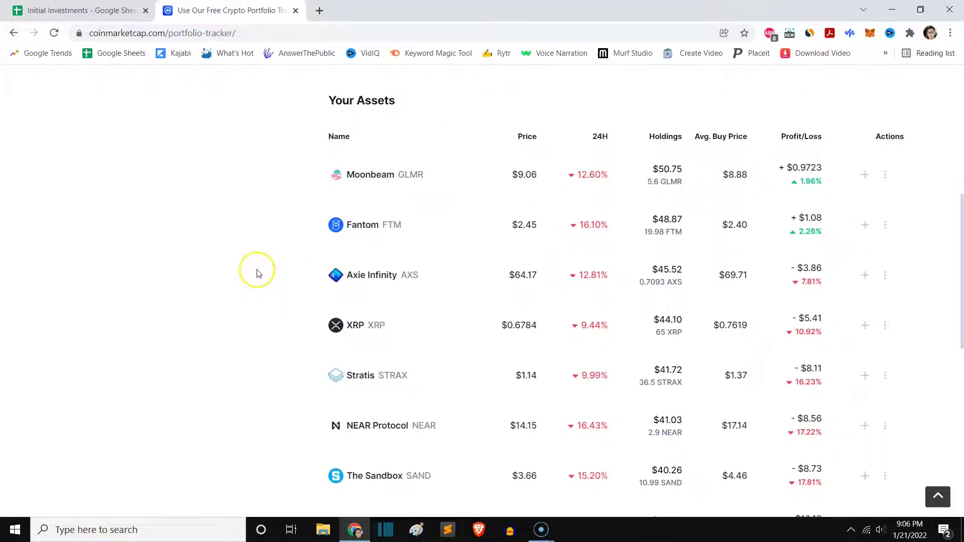
scroll(257, 273, up, 5)
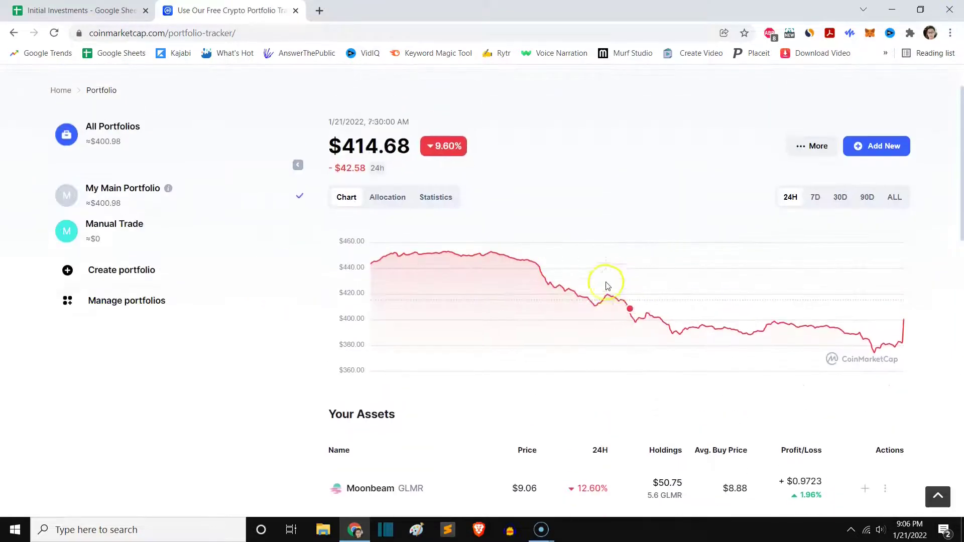
click(597, 306)
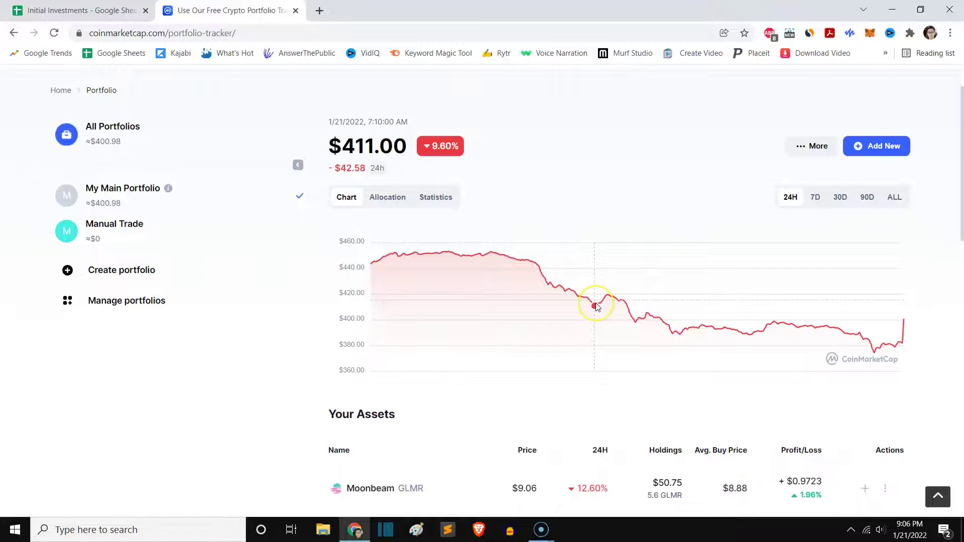